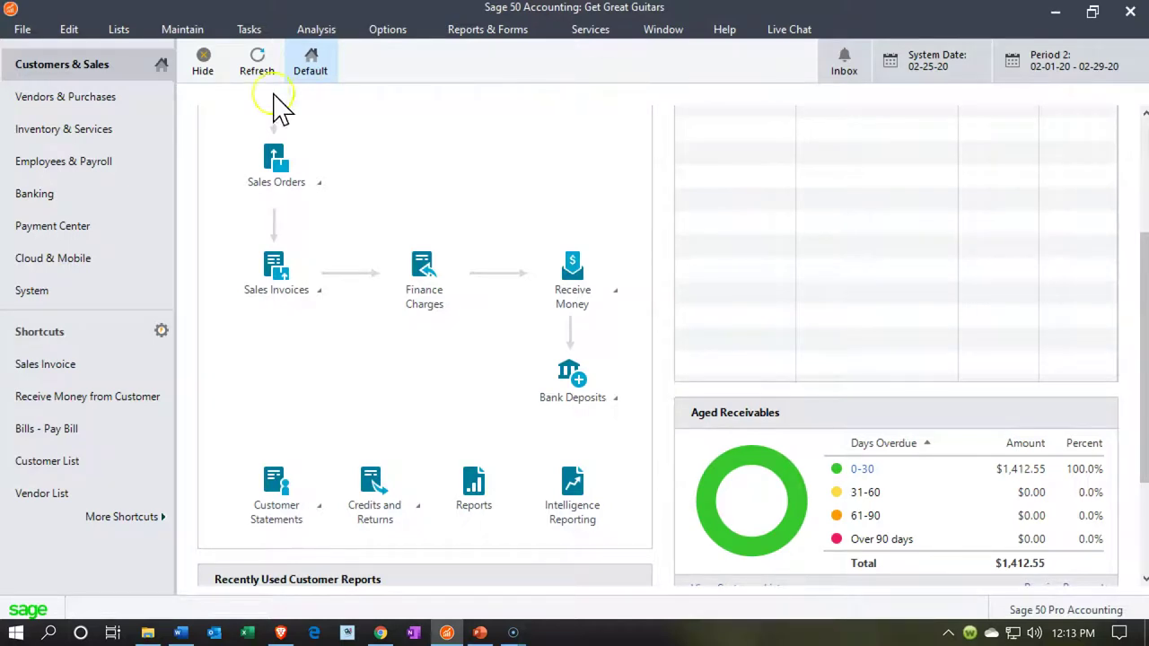
- Go to Customers & Sales for Get Great Guitars and bring up the Sales Invoices options
click(147, 77)
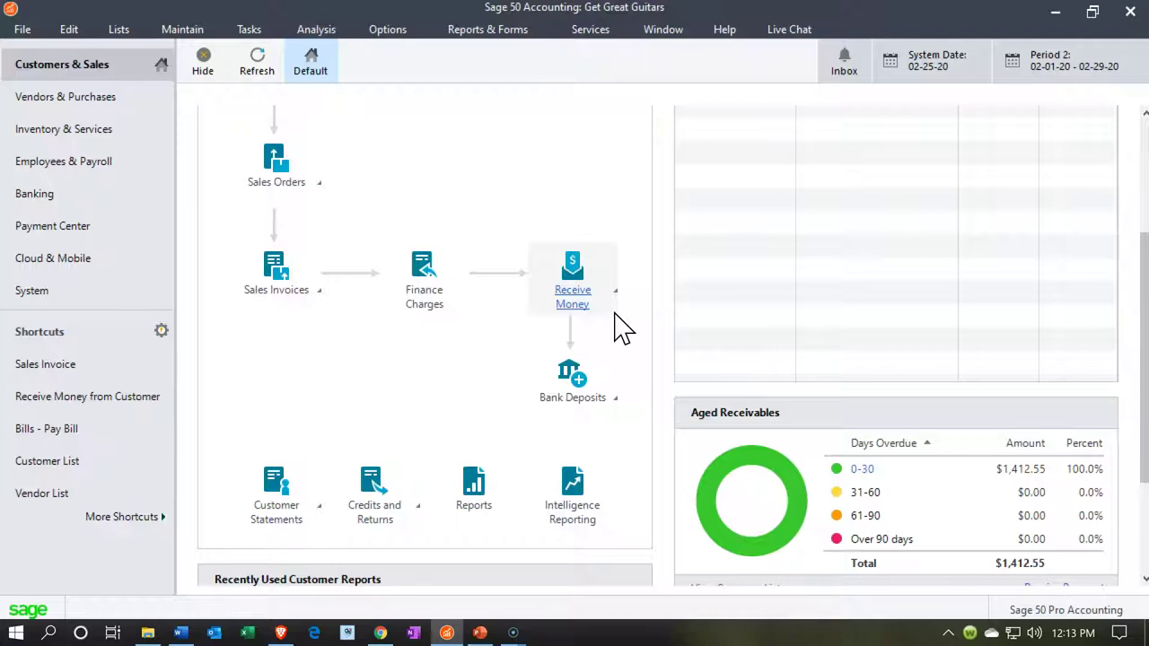
click(604, 388)
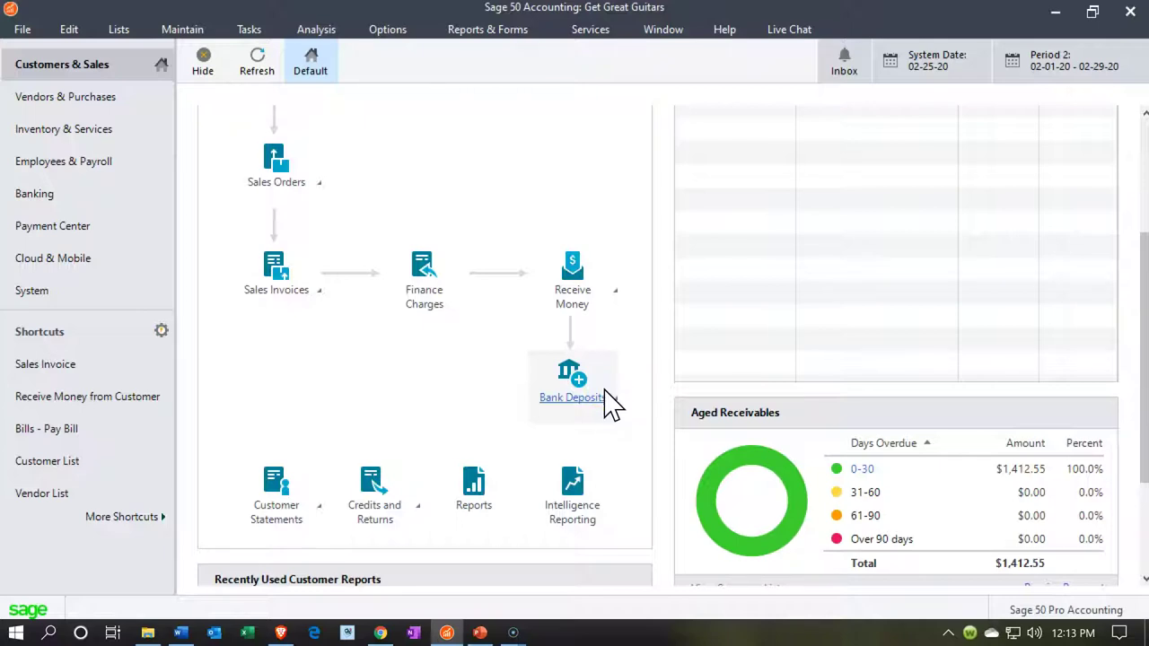
click(314, 312)
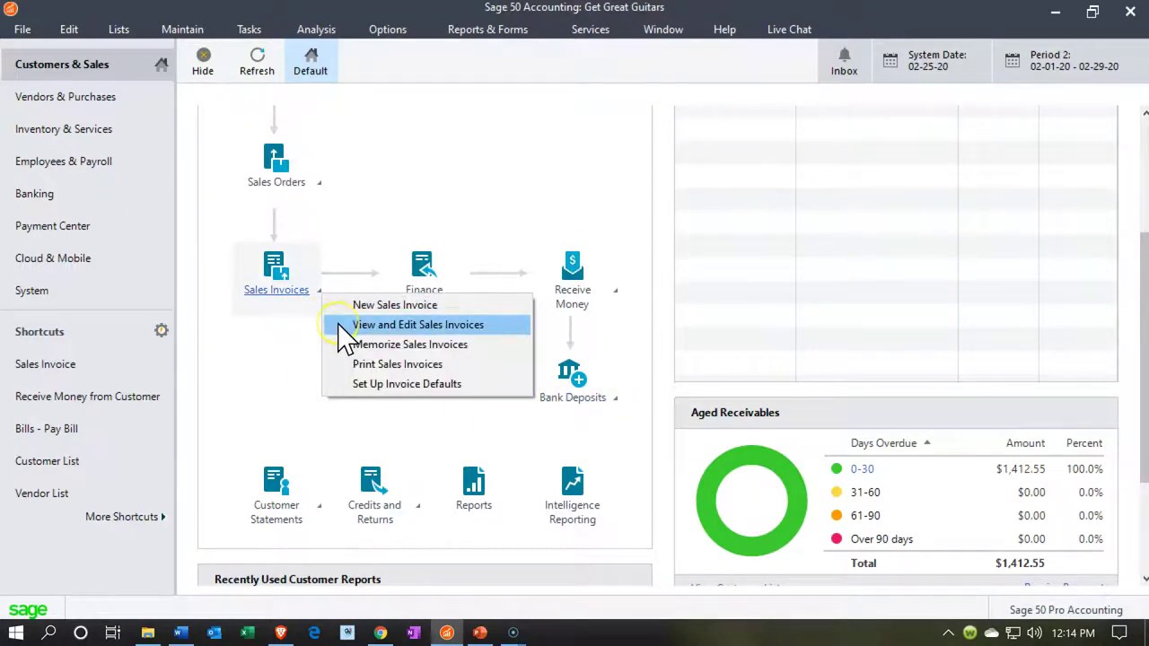
click(338, 326)
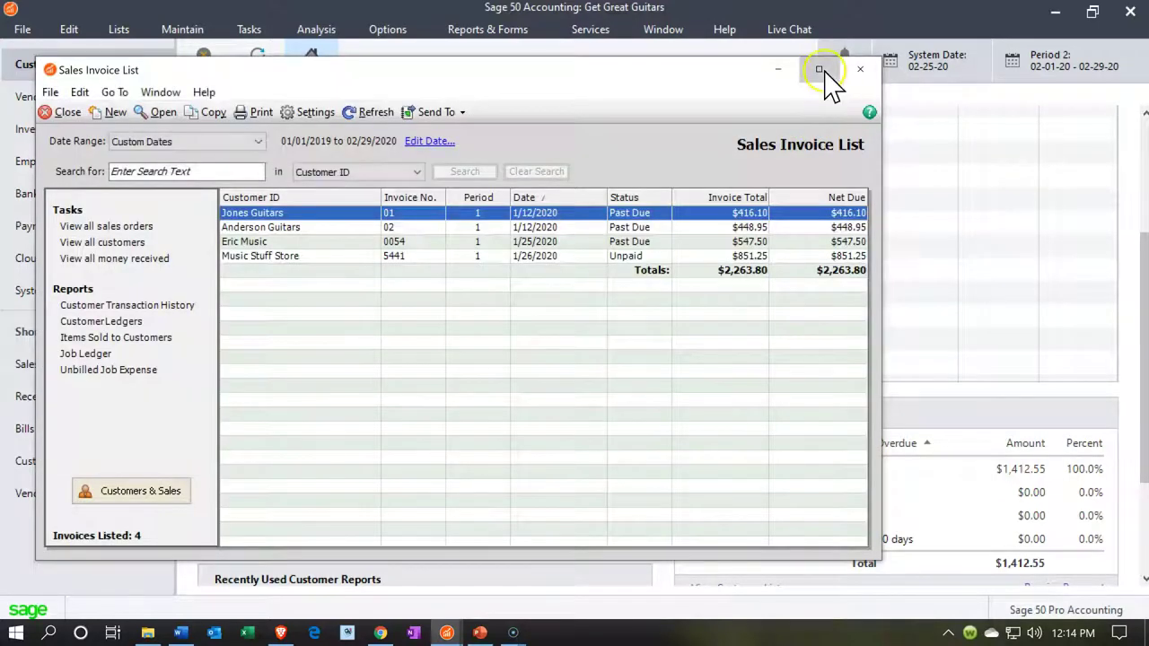
click(820, 70)
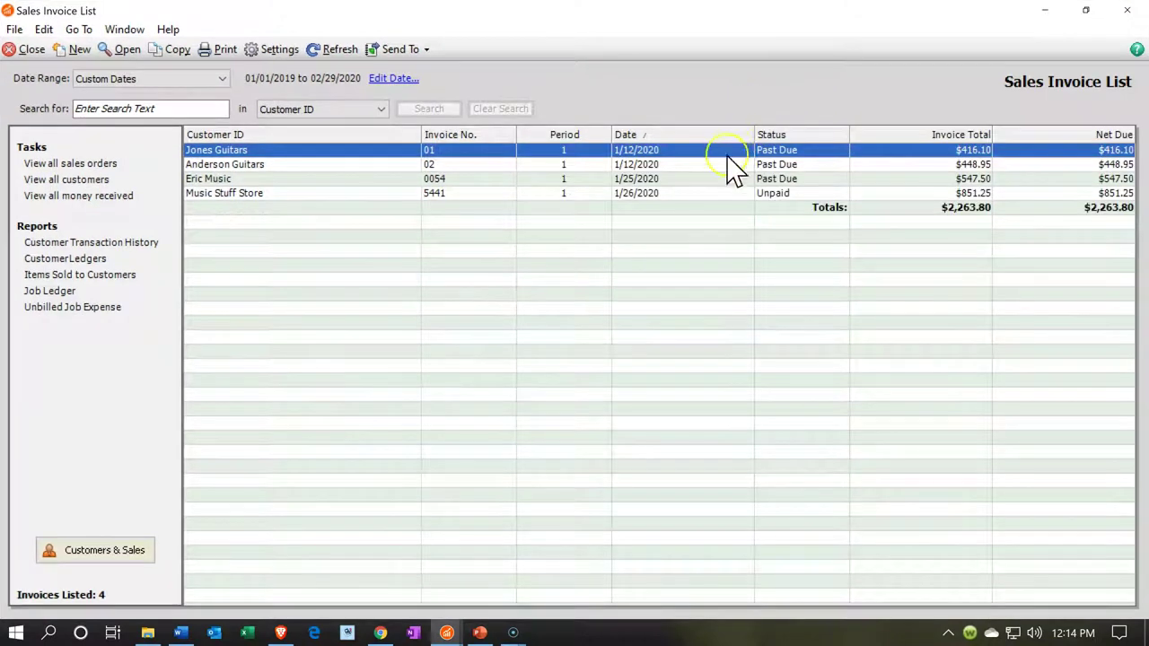
click(218, 82)
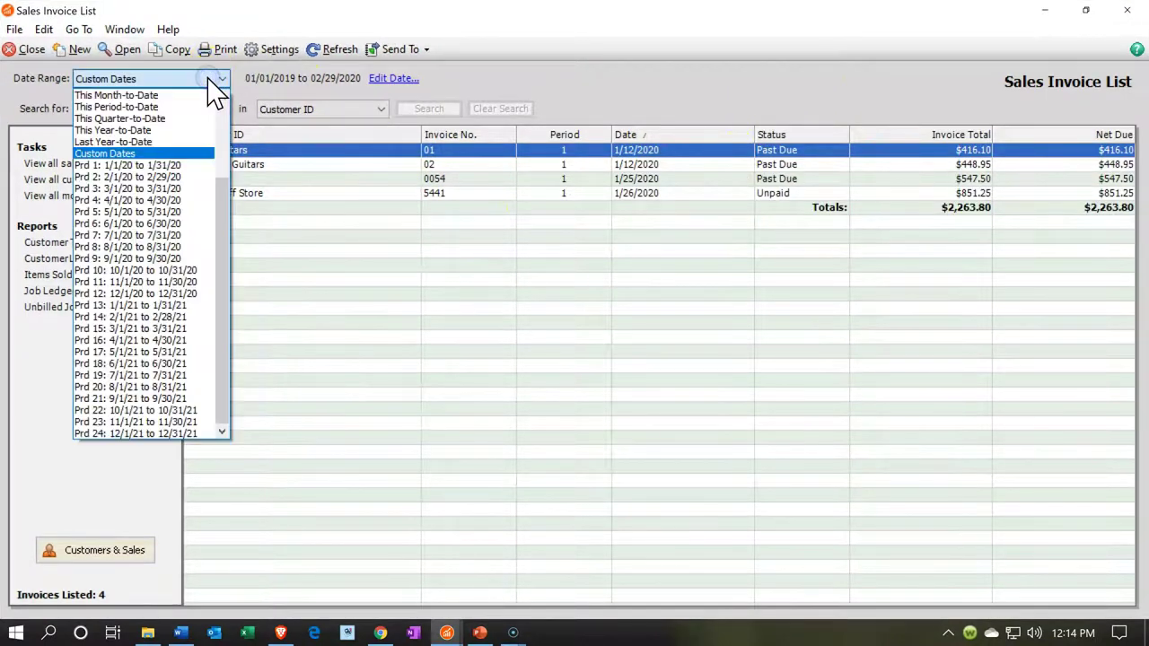
click(170, 130)
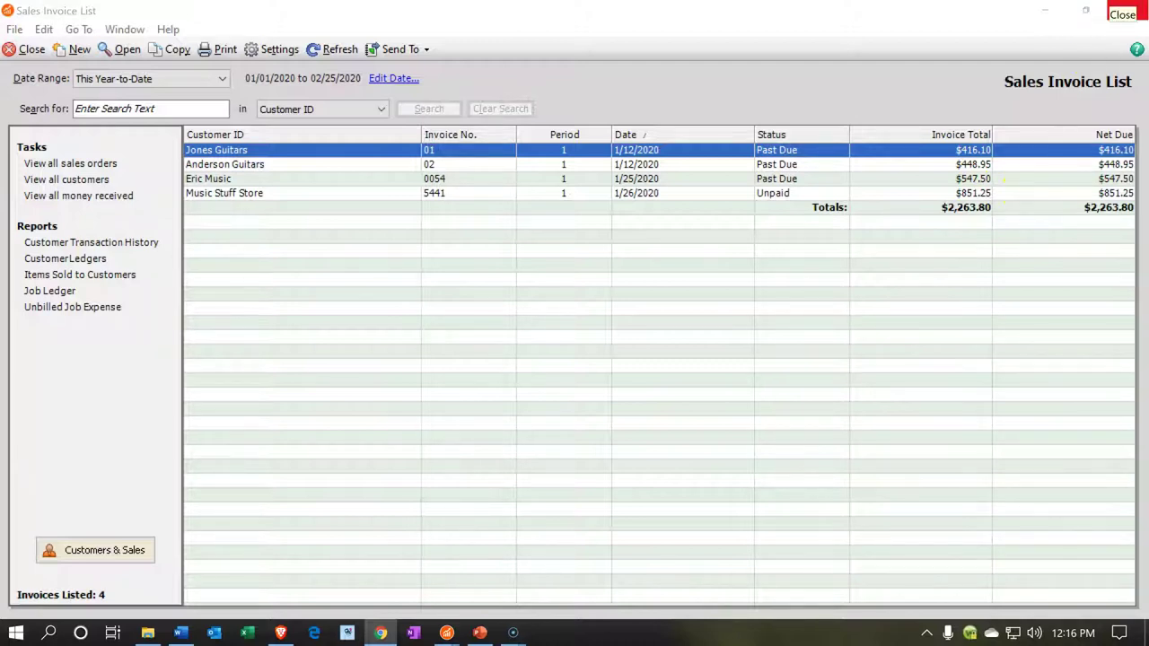
click(1130, 9)
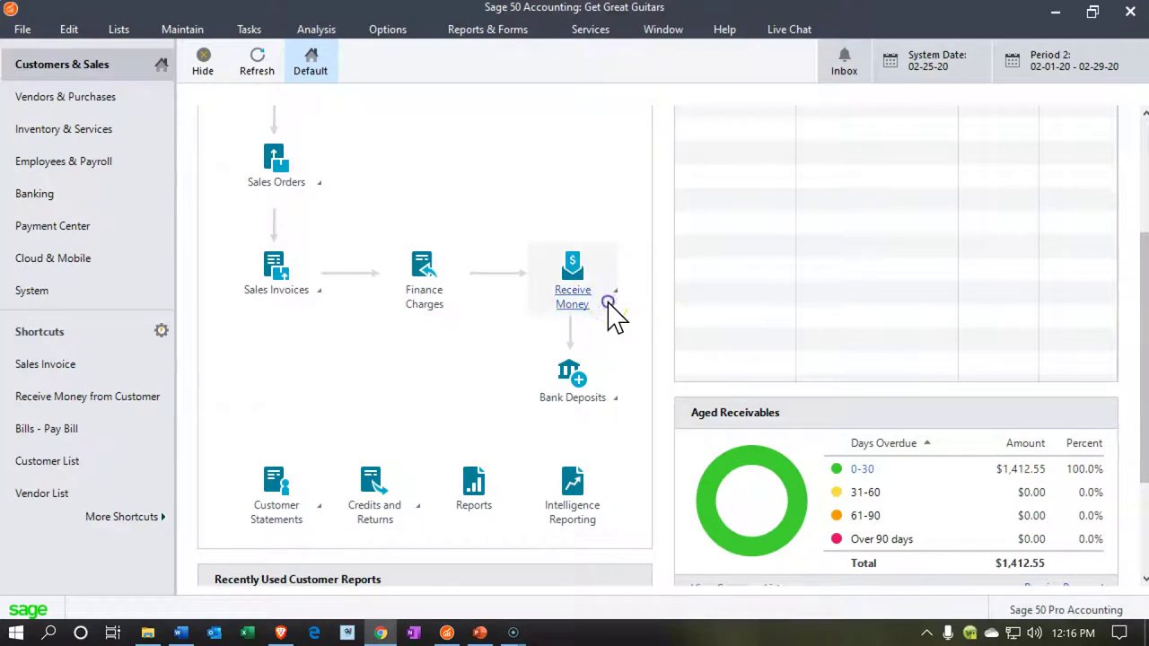
click(610, 303)
click(651, 306)
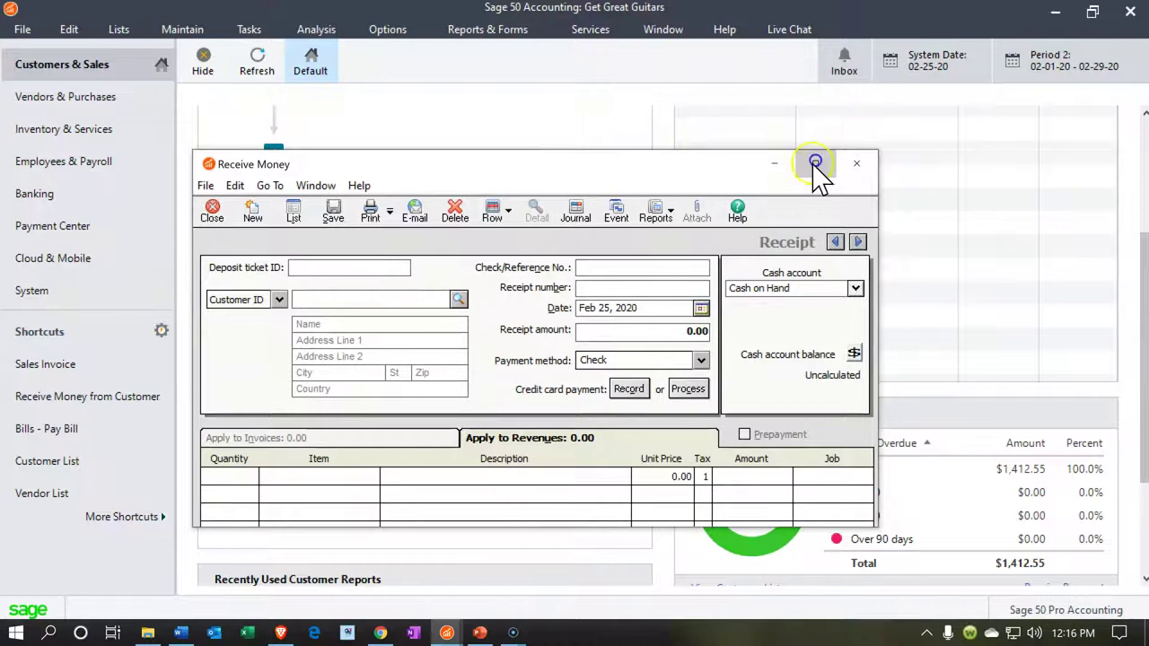
click(816, 162)
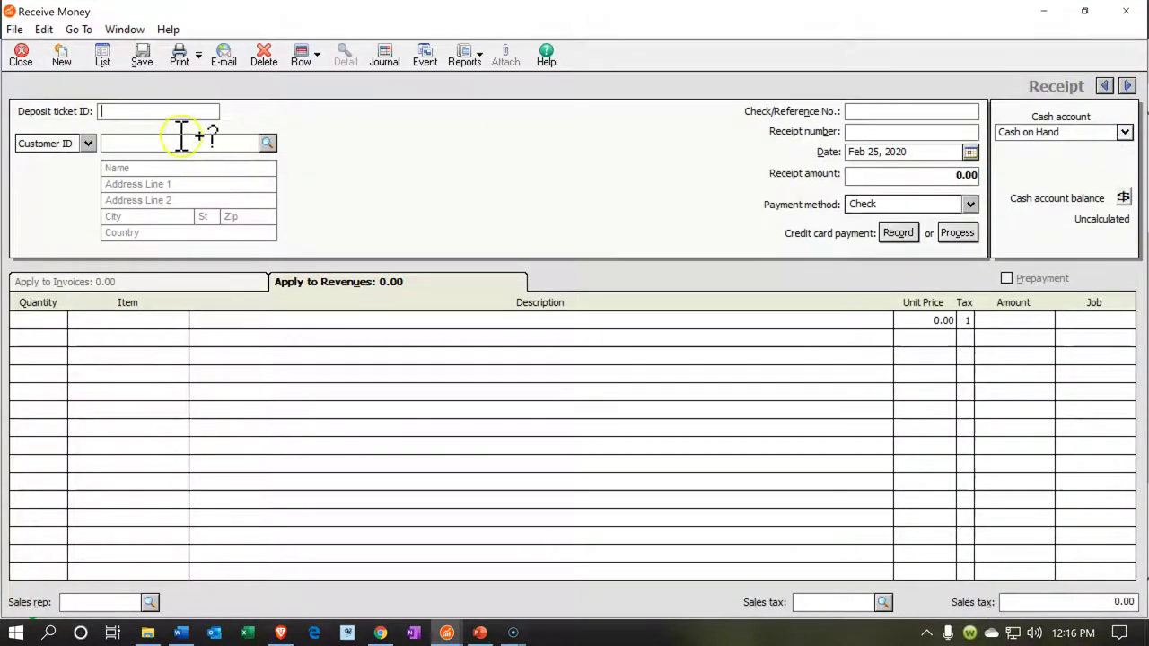
text(dk)
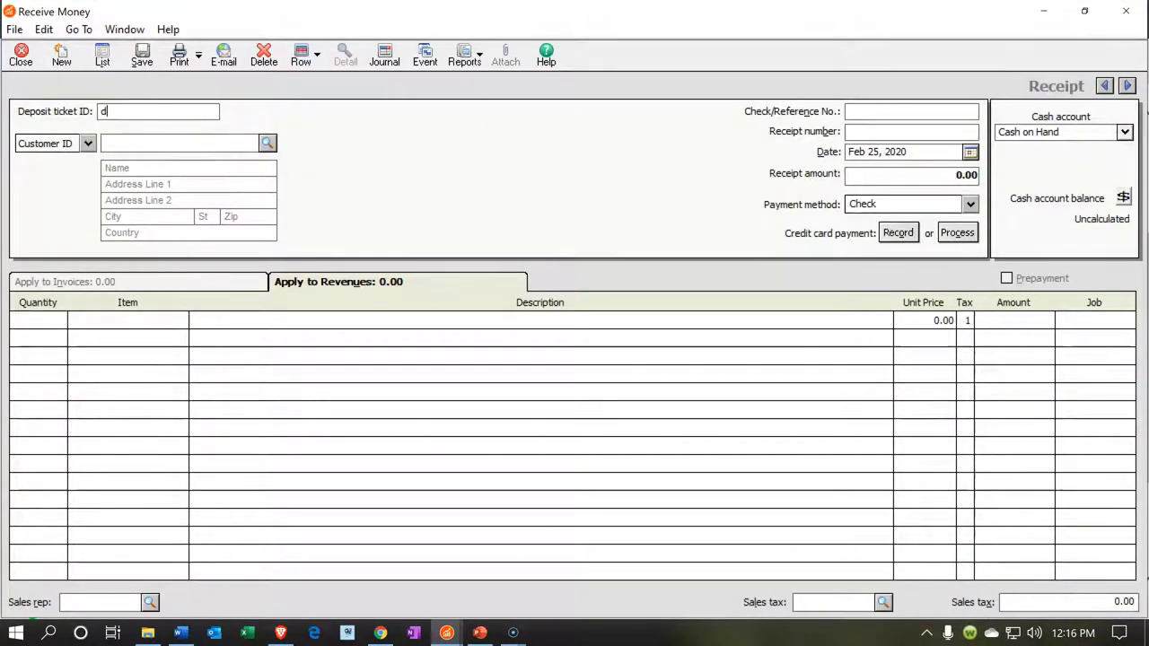
key(BackSpace)
key(BackSpace)
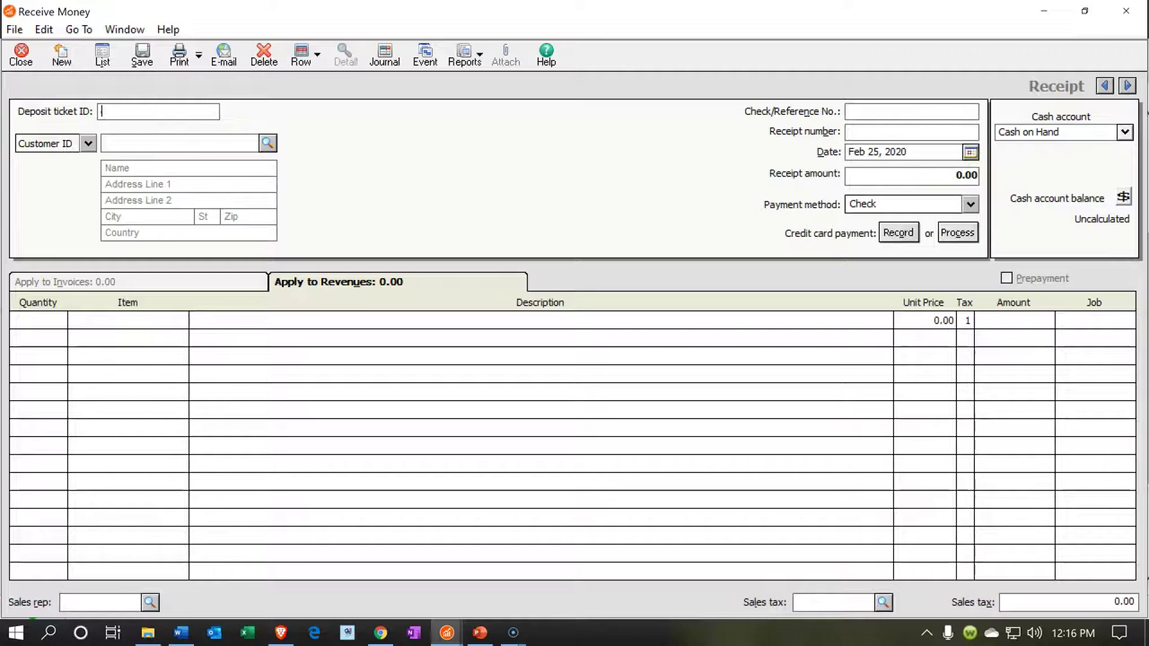
text(0009)
key(Tab)
key(Tab)
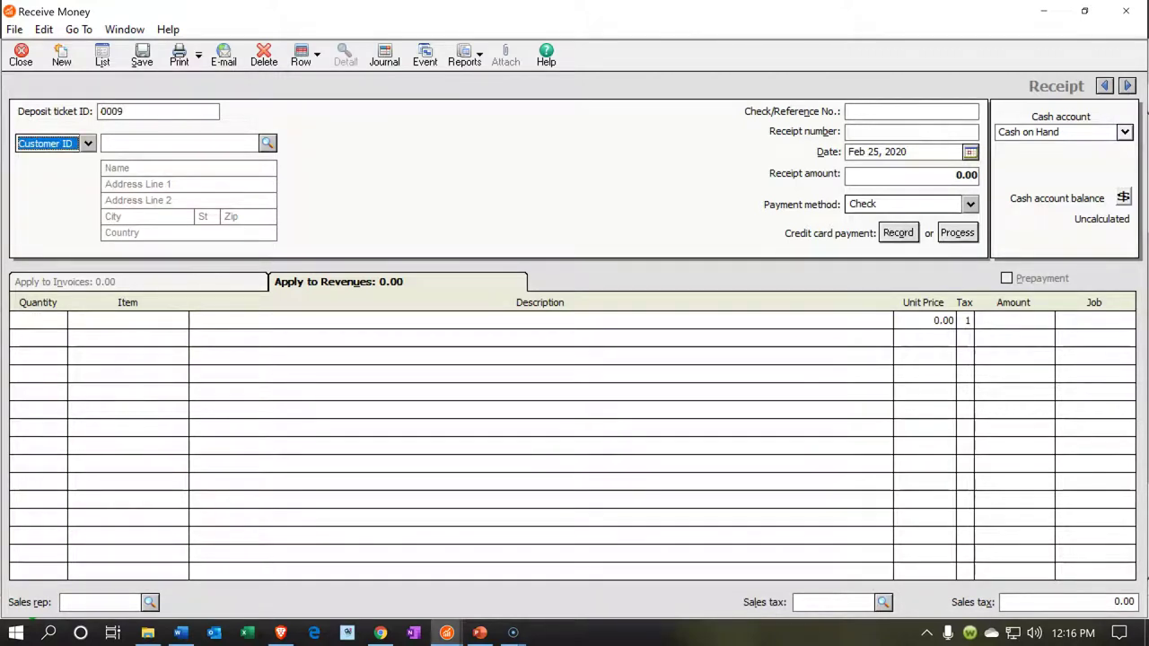
text(Eric Music)
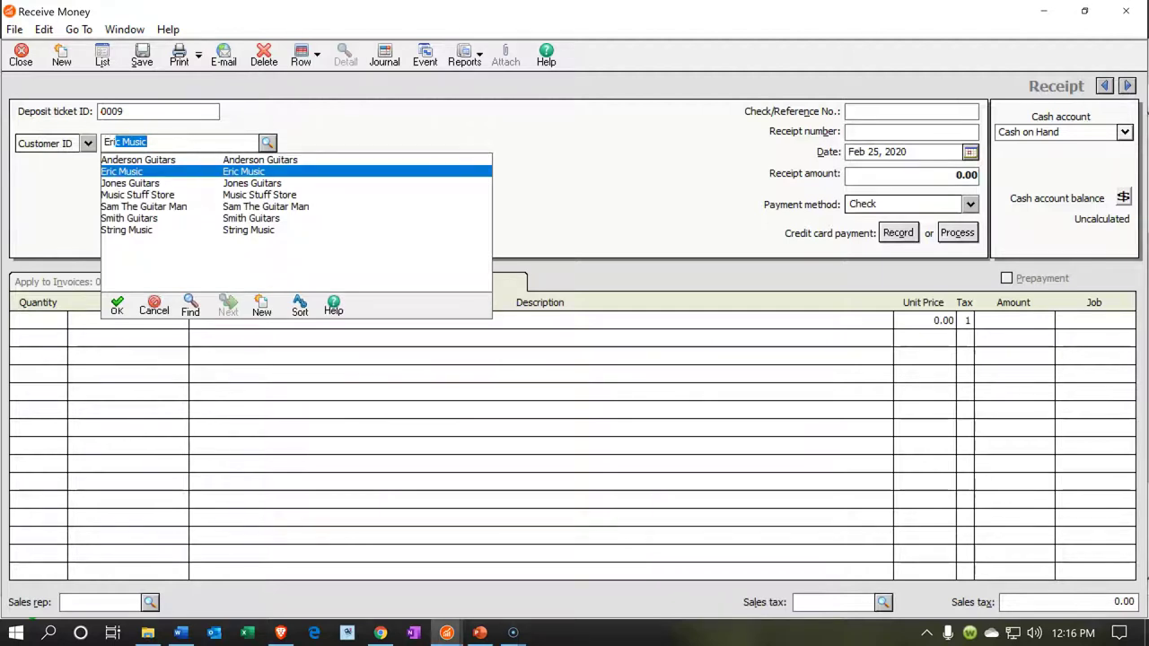
key(Tab)
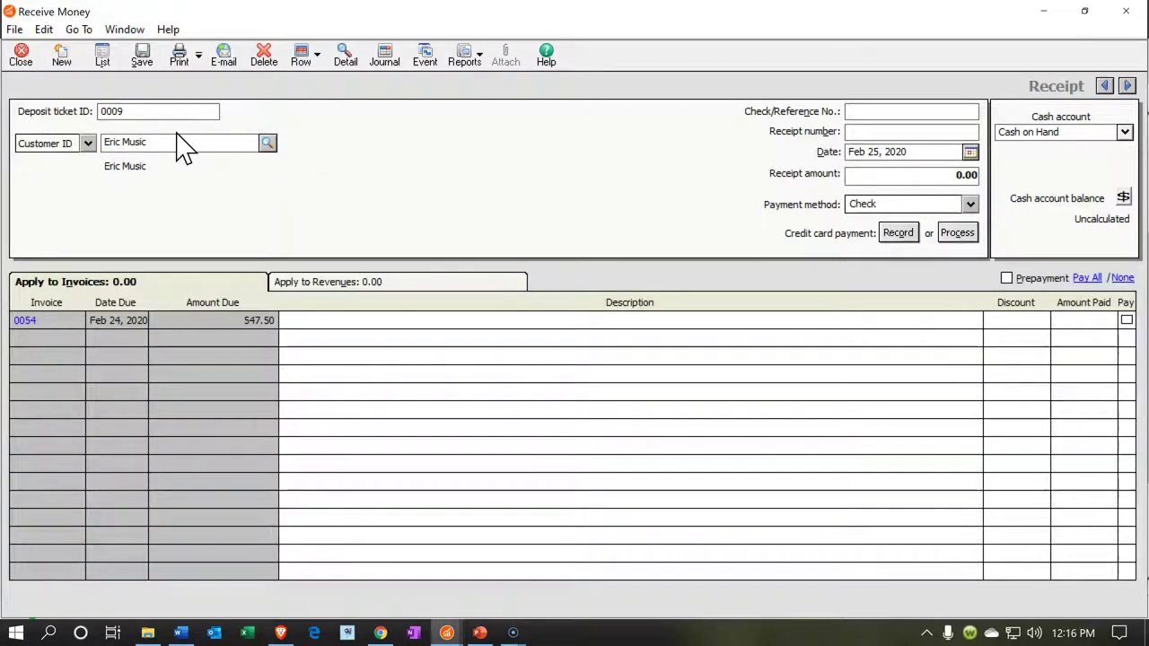
- Enter check reference 5441, receipt number 667 and date Jan 29, 2020
click(46, 333)
text(5441)
key(Tab)
text(66)
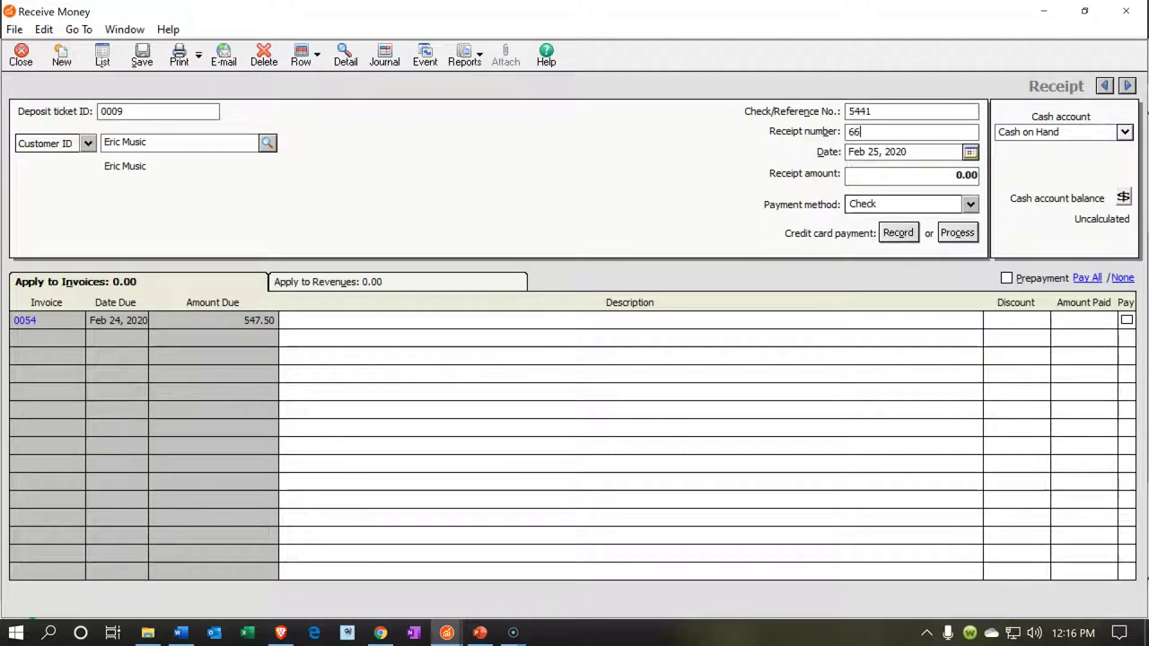
text(7)
key(Tab)
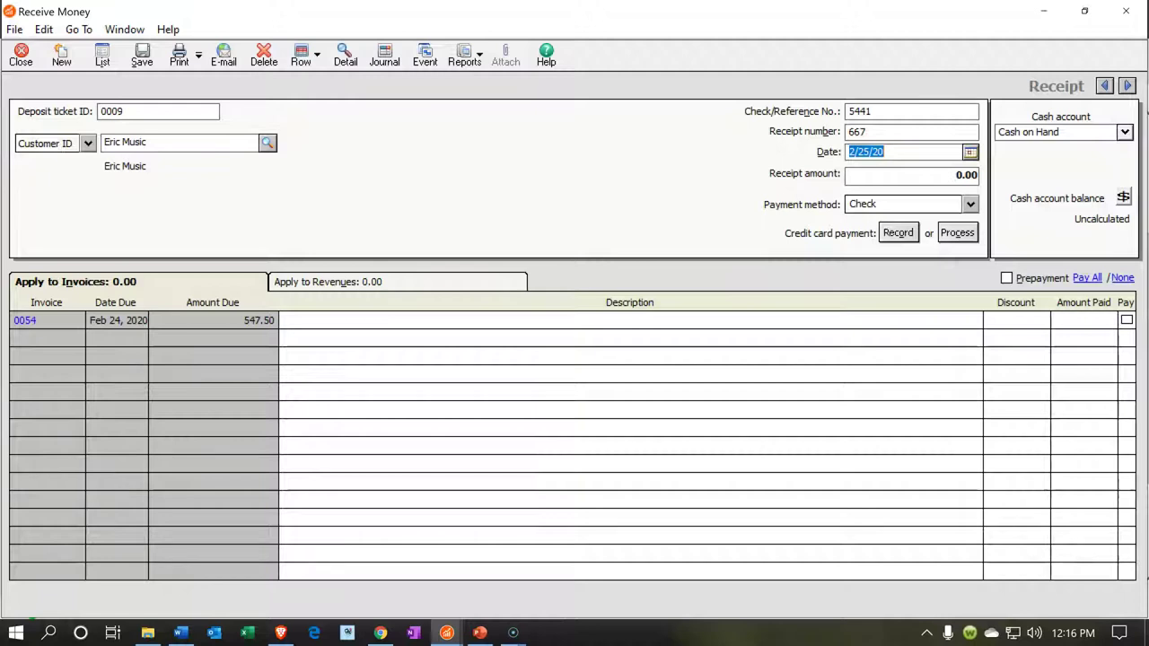
text(012920)
key(Tab)
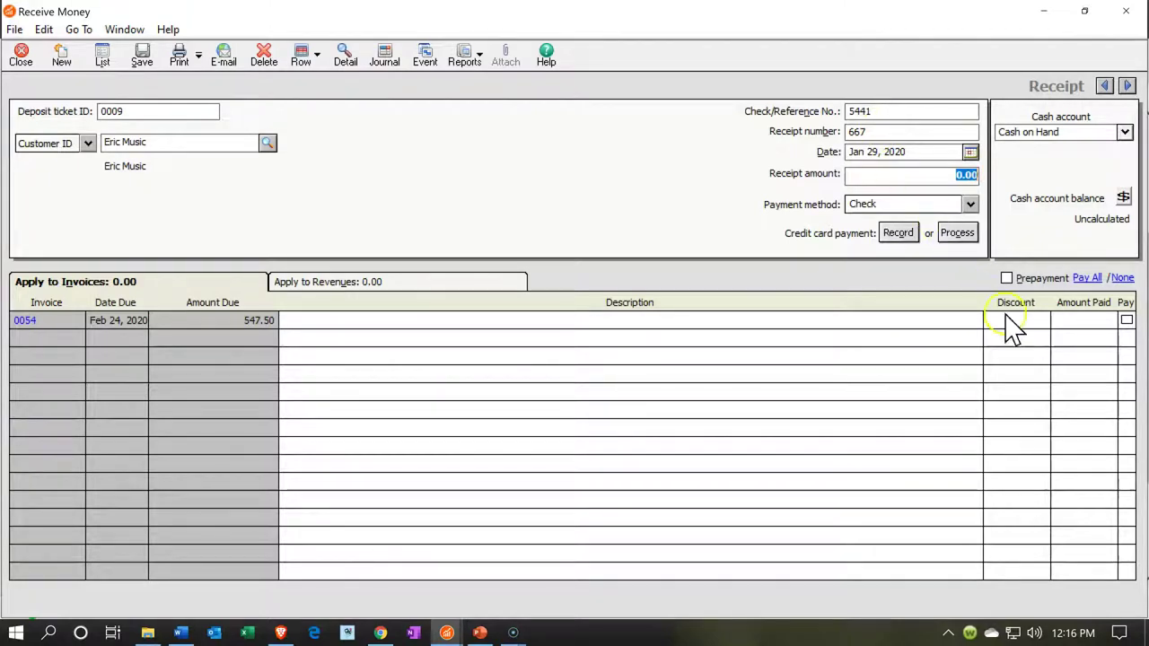
- Pay invoice 0054's 547.50 into Checking Account 2461 and clear the deposit ticket ID
click(1125, 321)
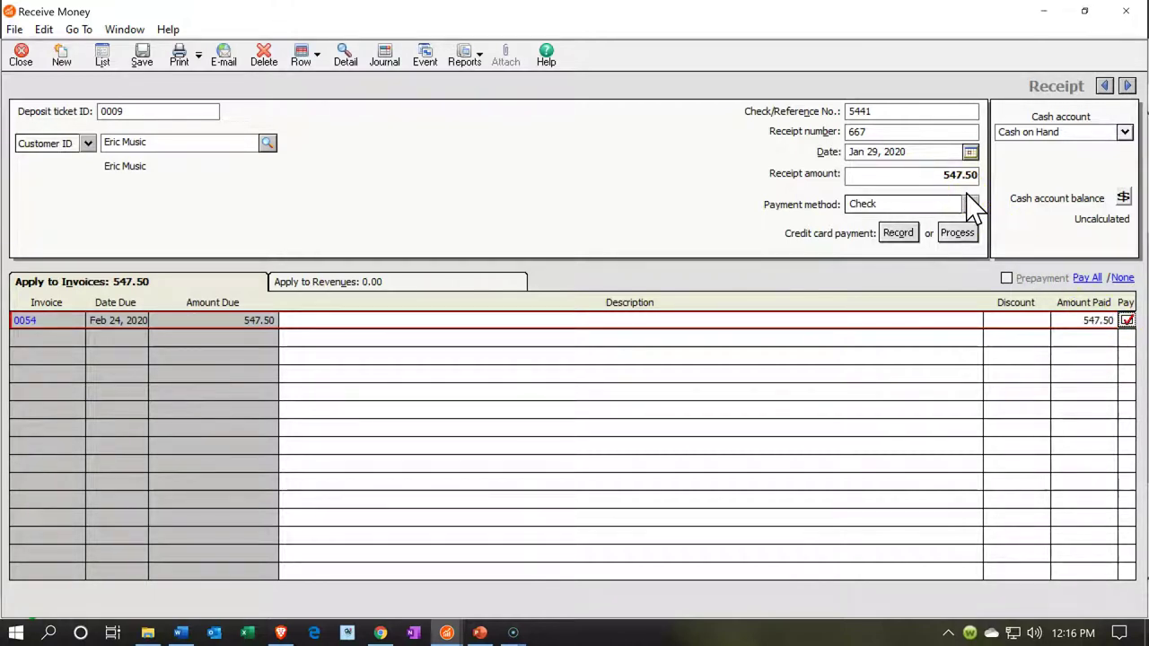
click(1124, 132)
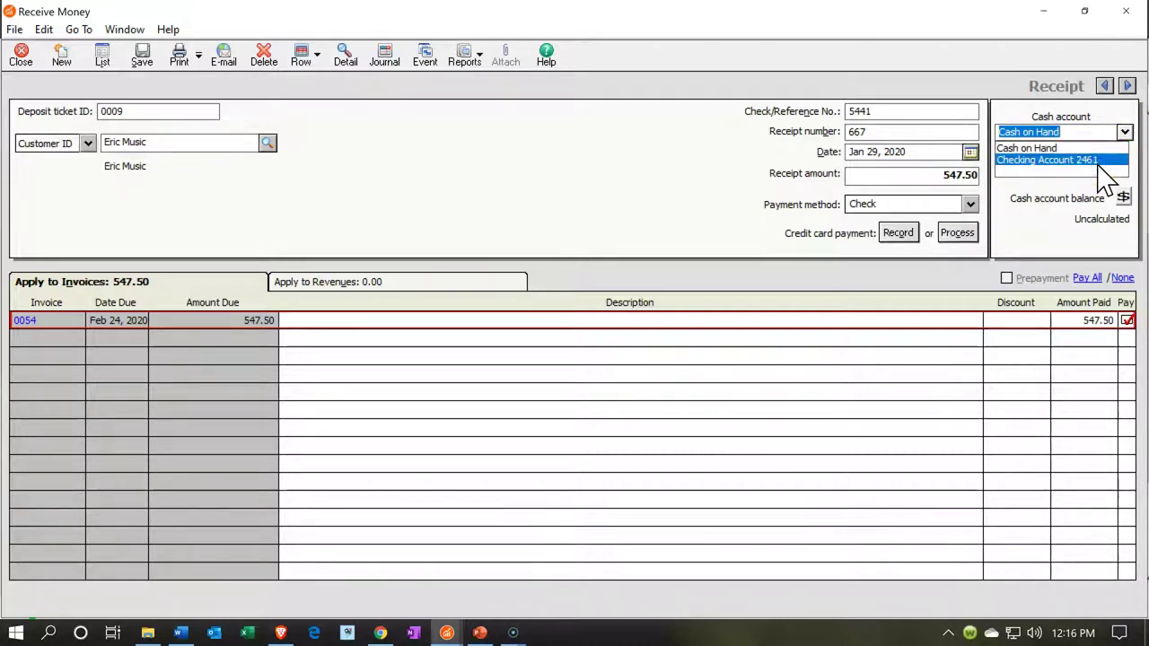
click(1102, 162)
drag(146, 111, 36, 95)
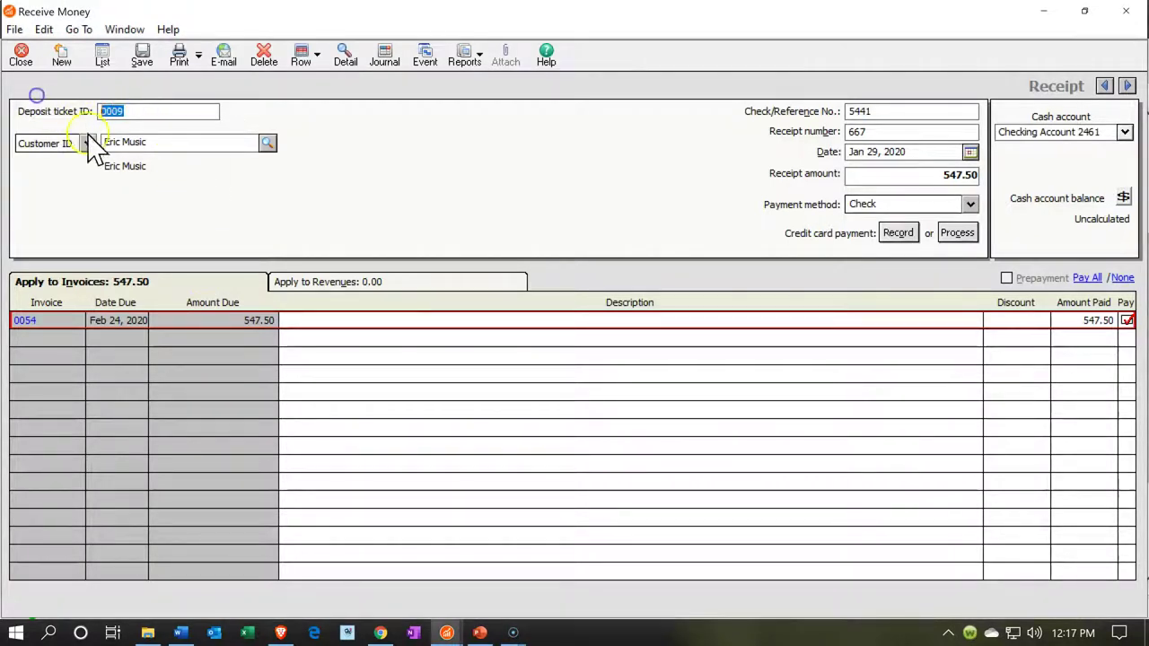
key(Delete)
click(407, 200)
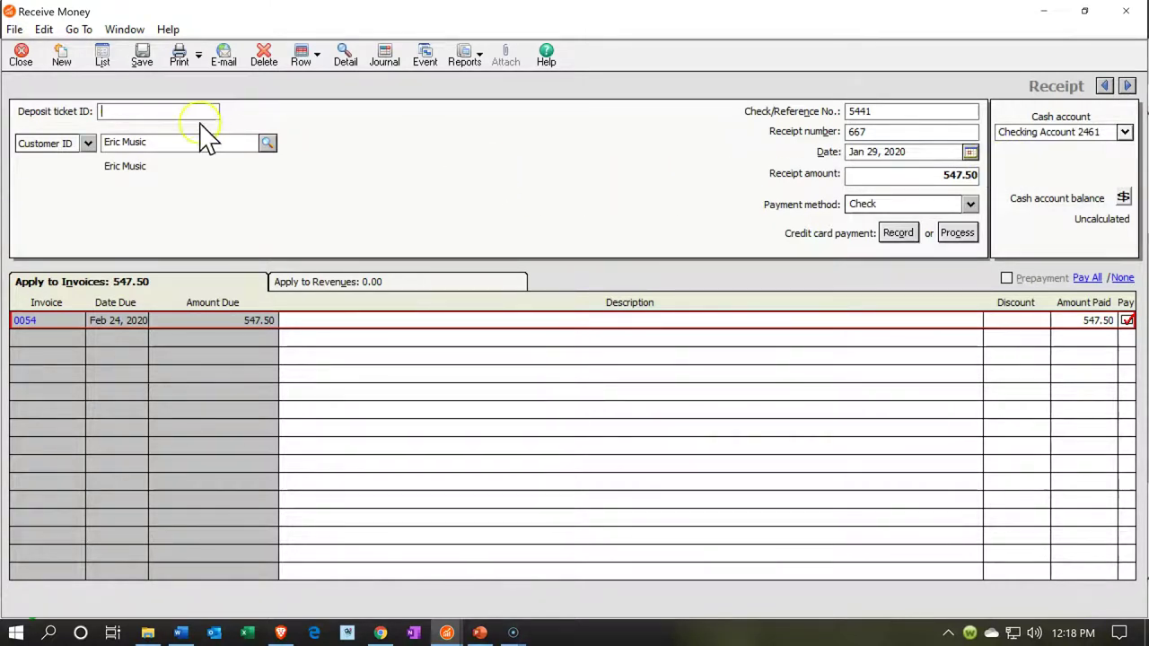
click(172, 111)
- Save Eric Music's receipt, accepting the out-of-period warning, and close Receive Money
click(150, 63)
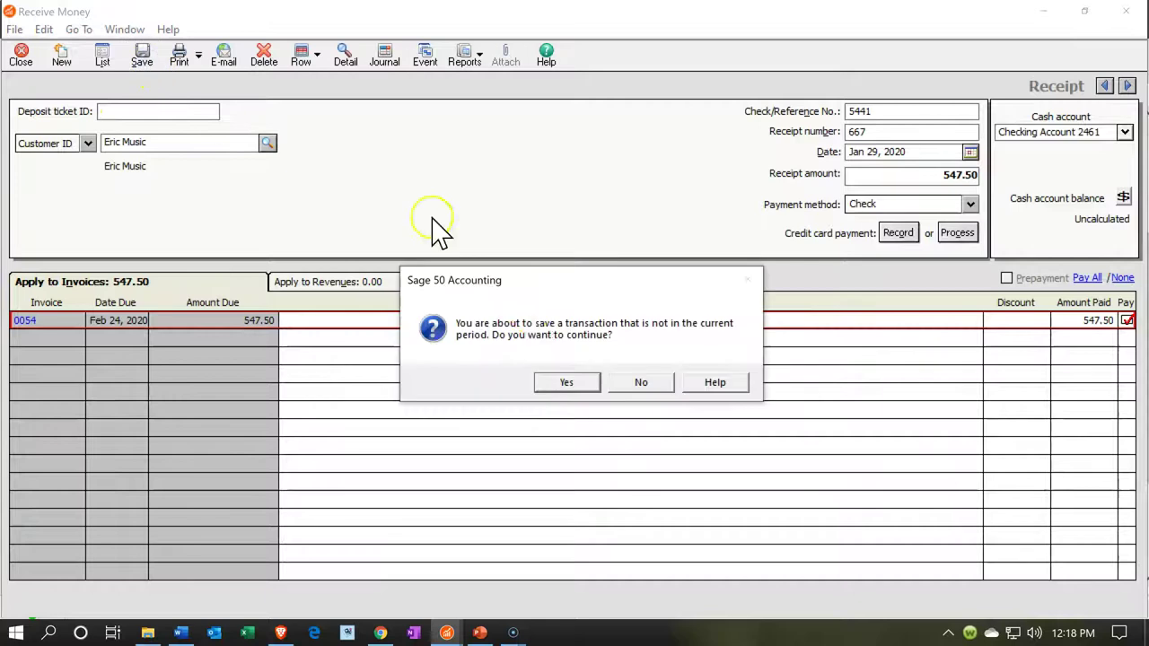
click(575, 382)
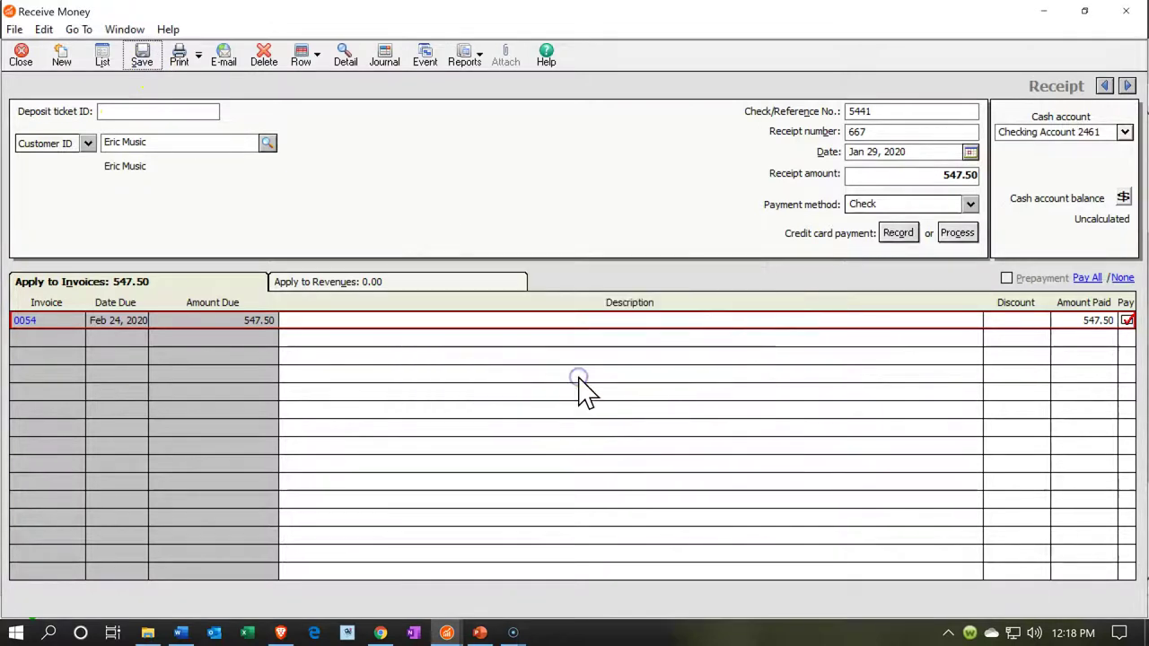
click(1126, 11)
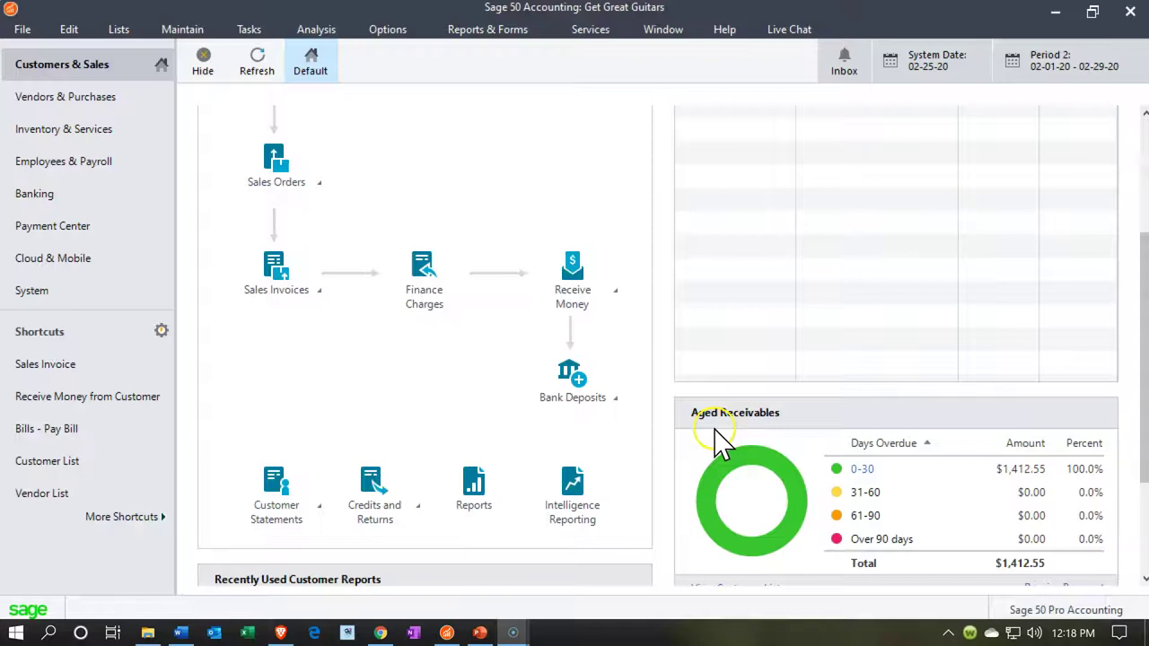
click(588, 399)
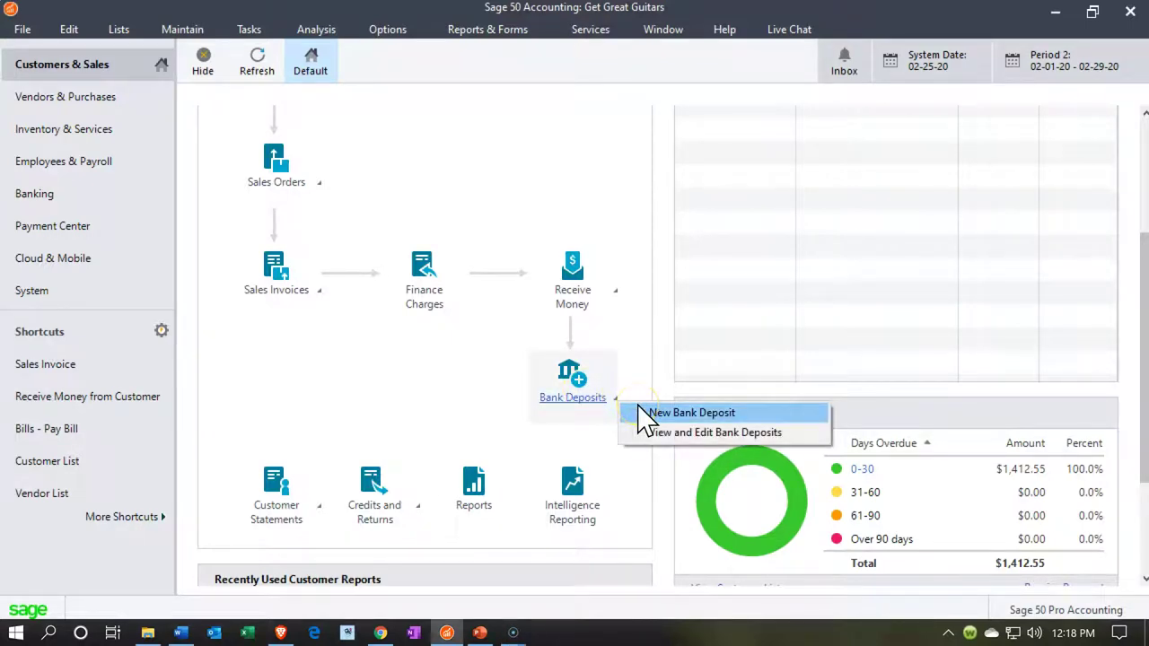
click(641, 433)
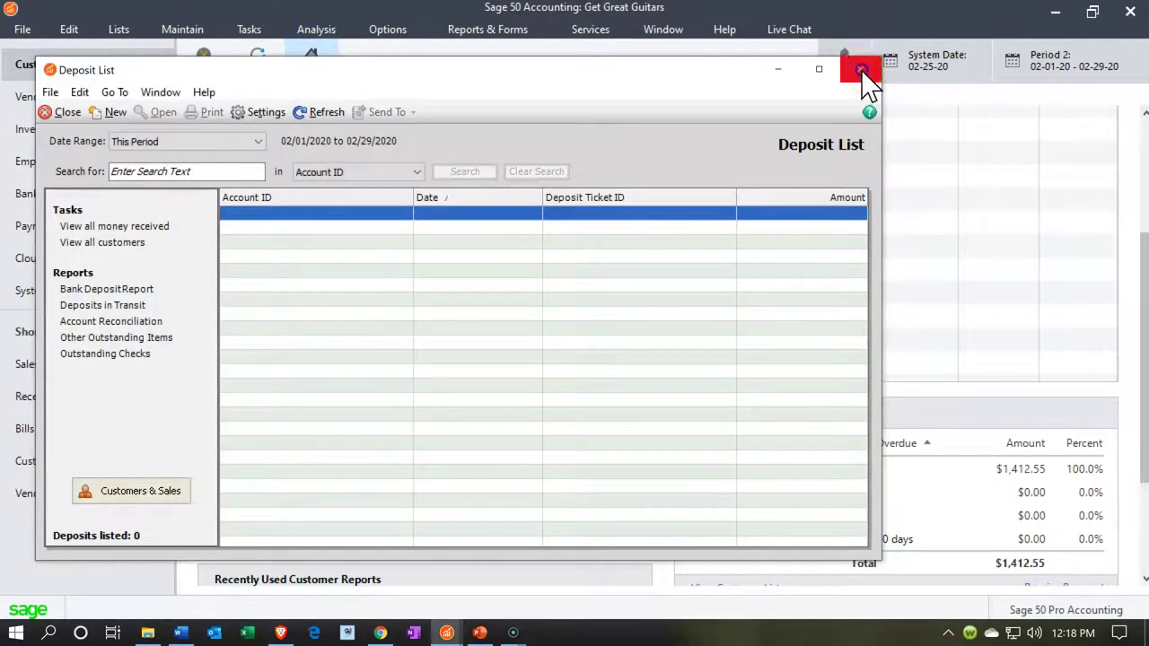
click(860, 69)
click(585, 412)
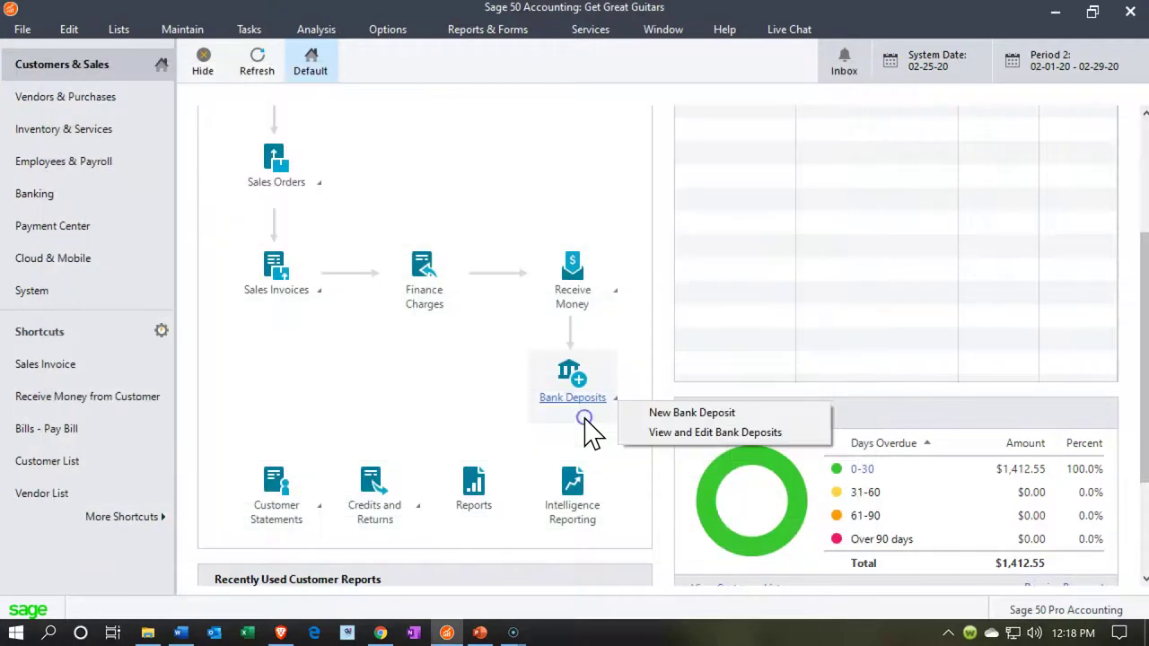
click(633, 413)
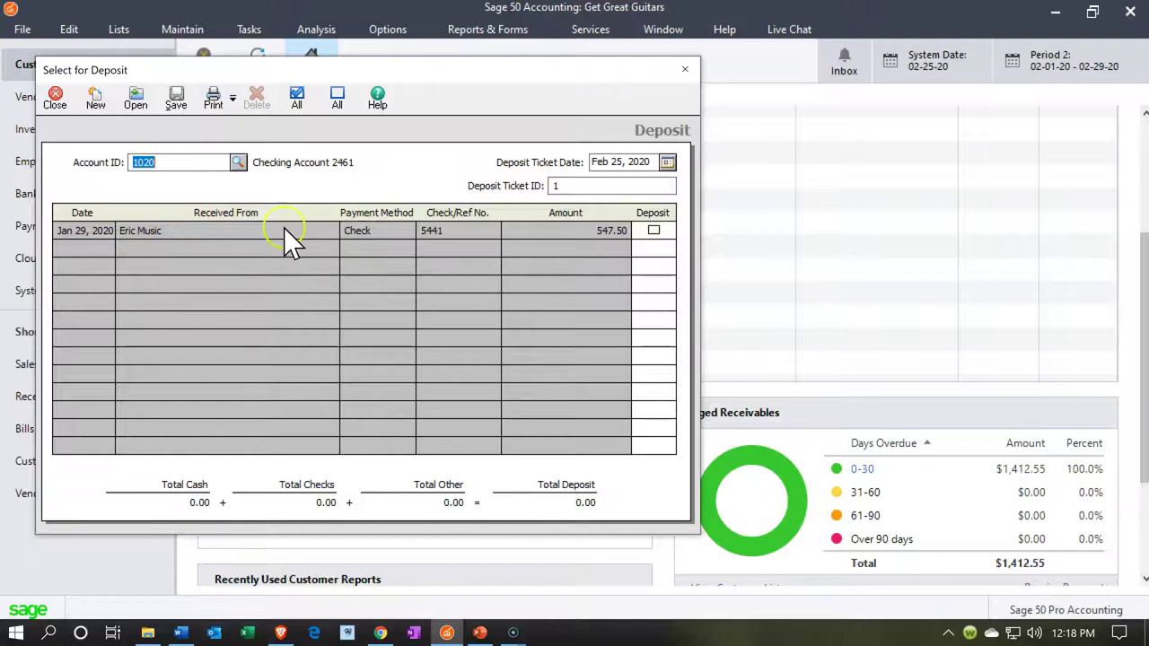
click(685, 71)
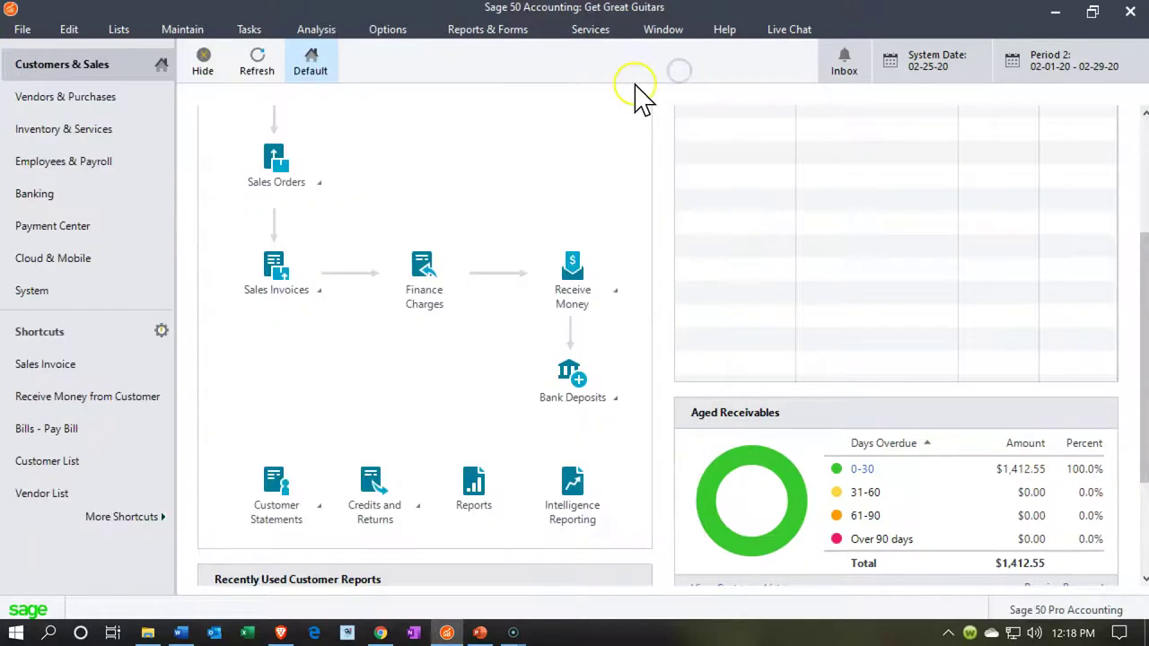
click(487, 34)
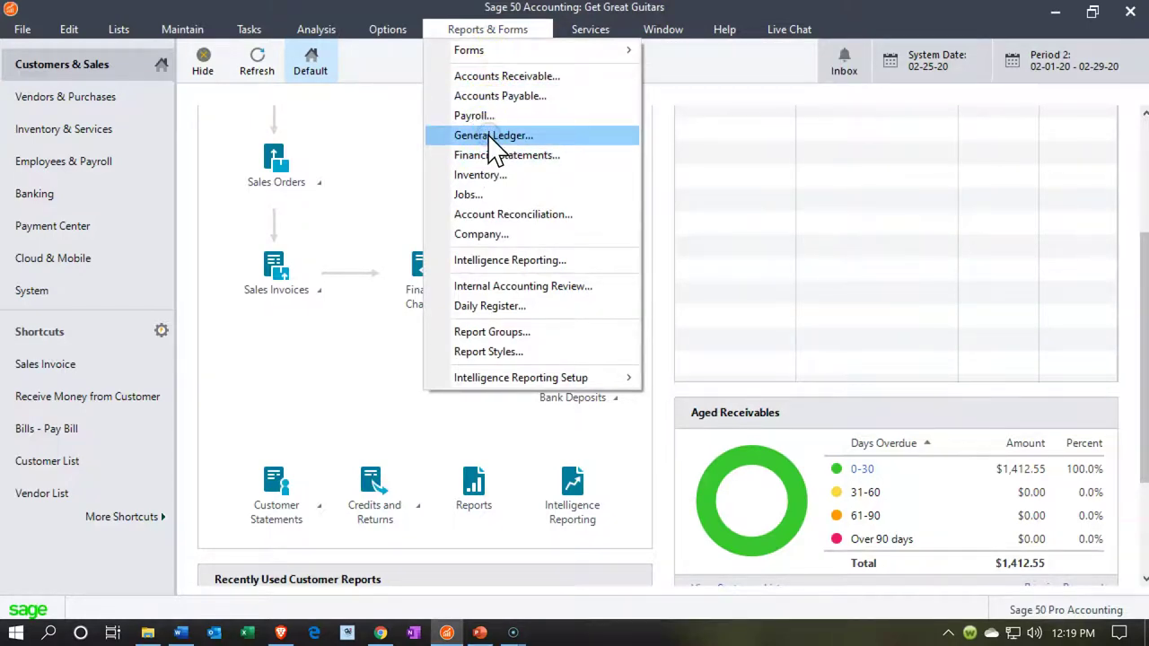
- Open the Working Trial Balance from the General Ledger reports
click(493, 136)
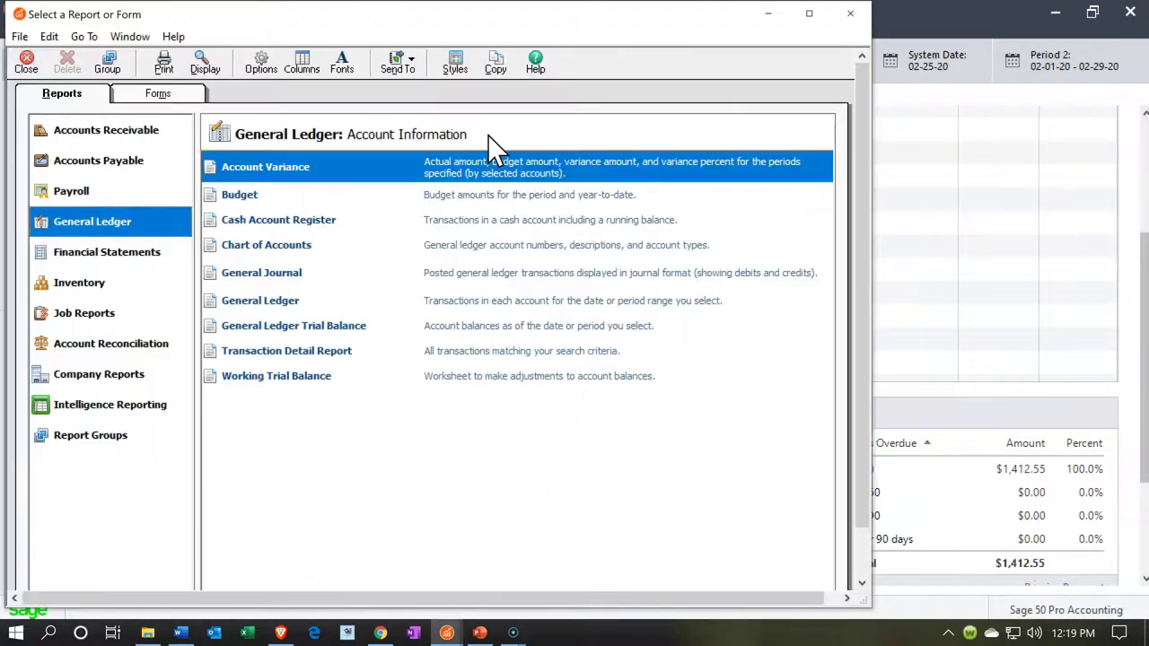
double_click(272, 382)
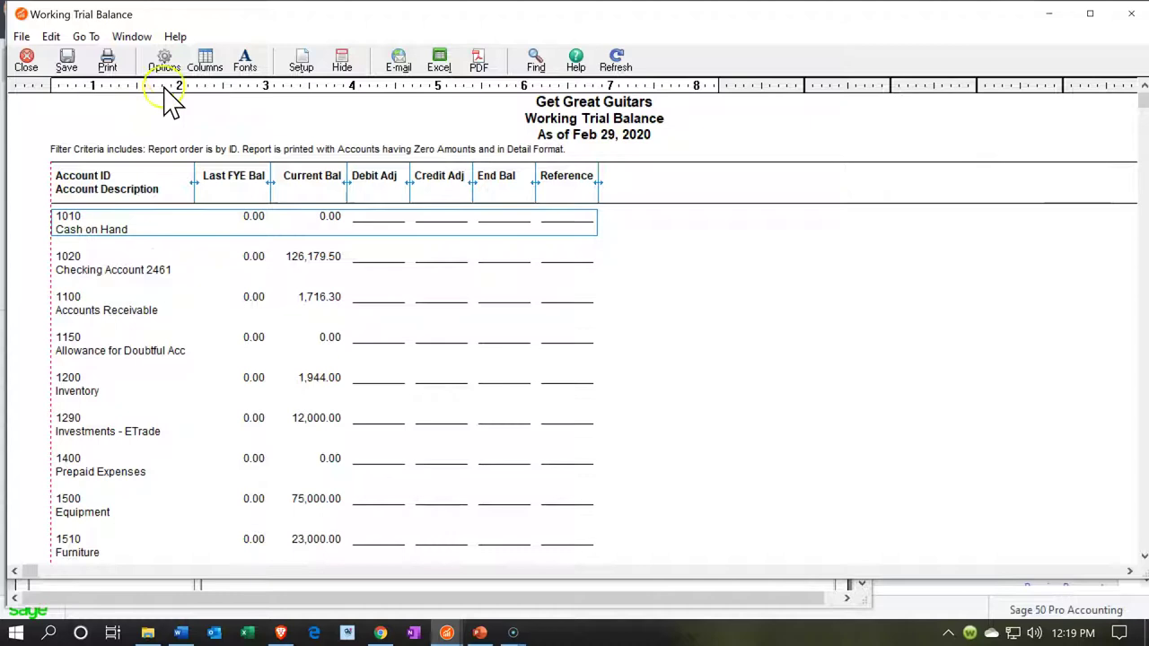
- Show the trial balance as of Period 1 (1/31/20) without zero-amount accounts, then drill into Checking Account 2461
click(165, 64)
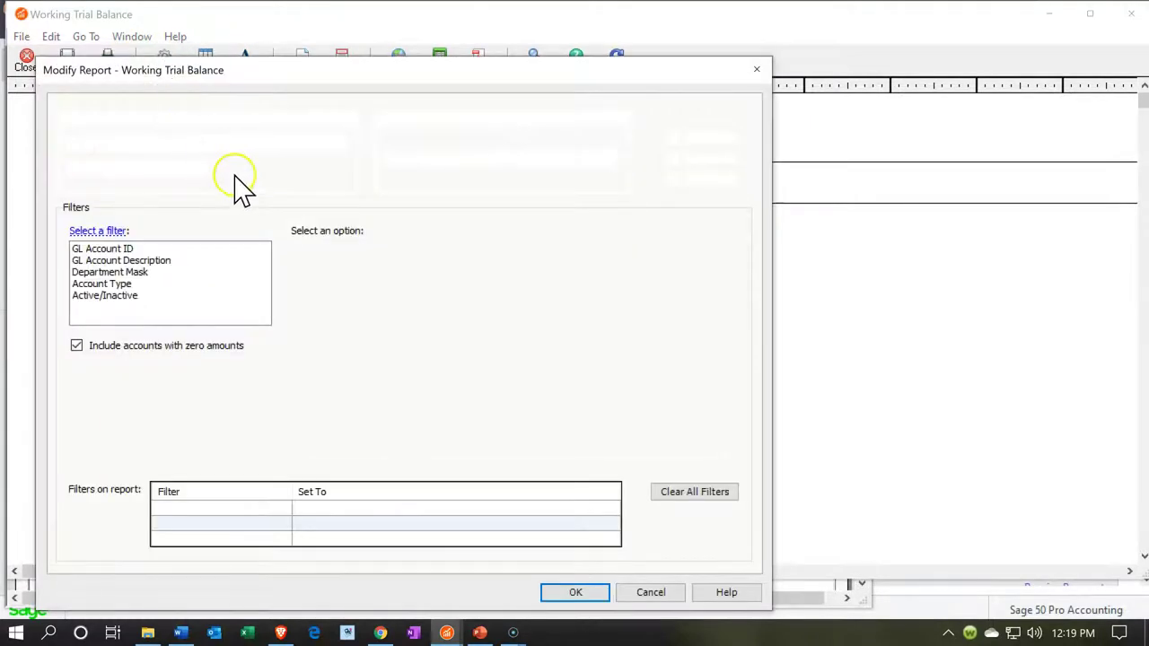
click(196, 169)
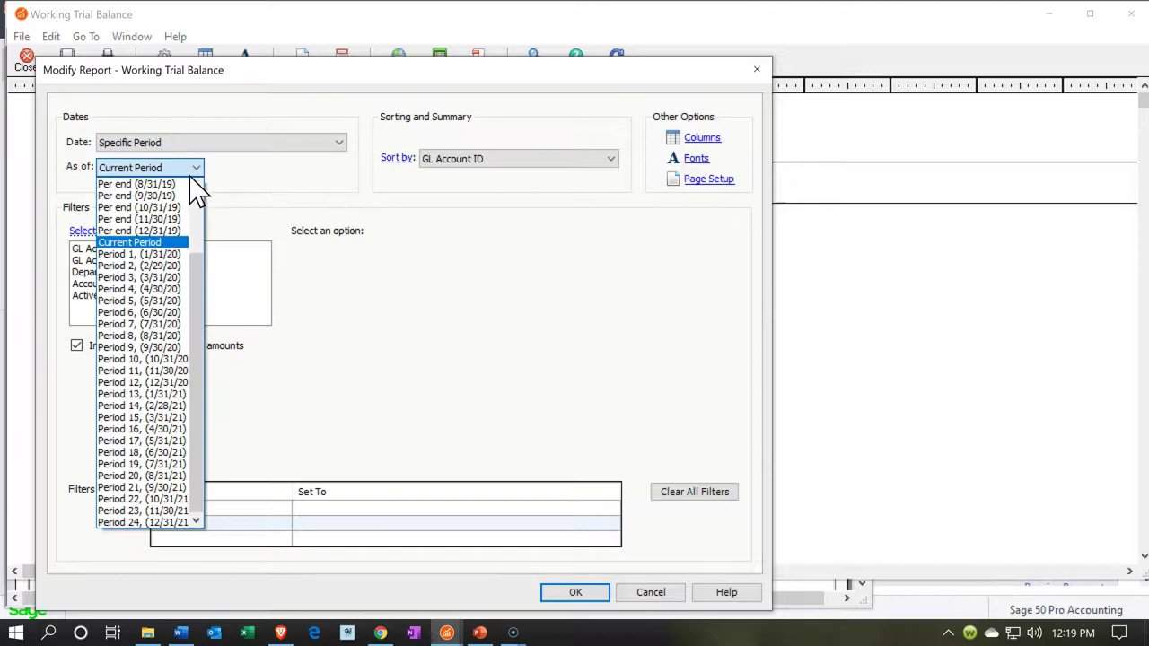
click(56, 90)
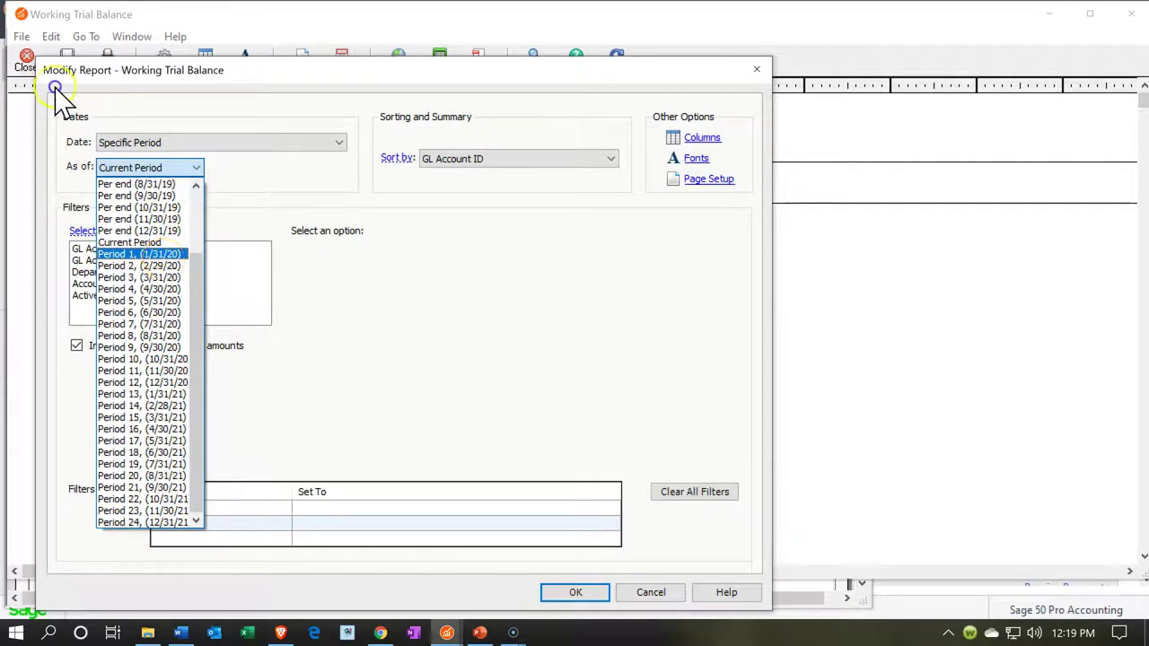
click(76, 348)
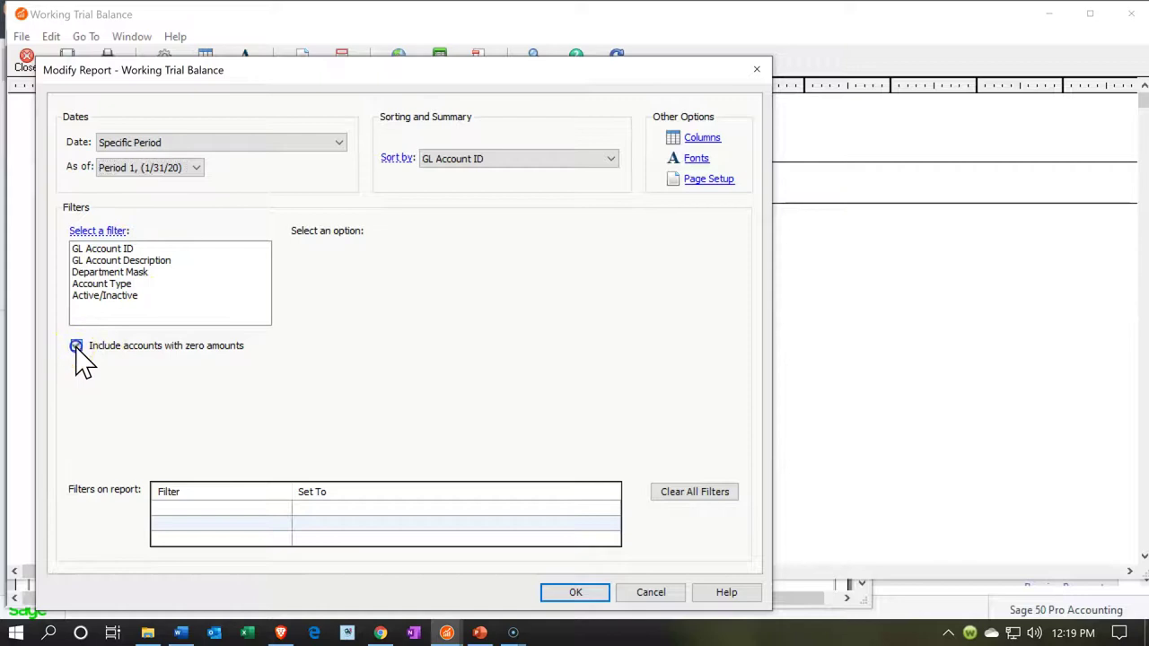
click(551, 594)
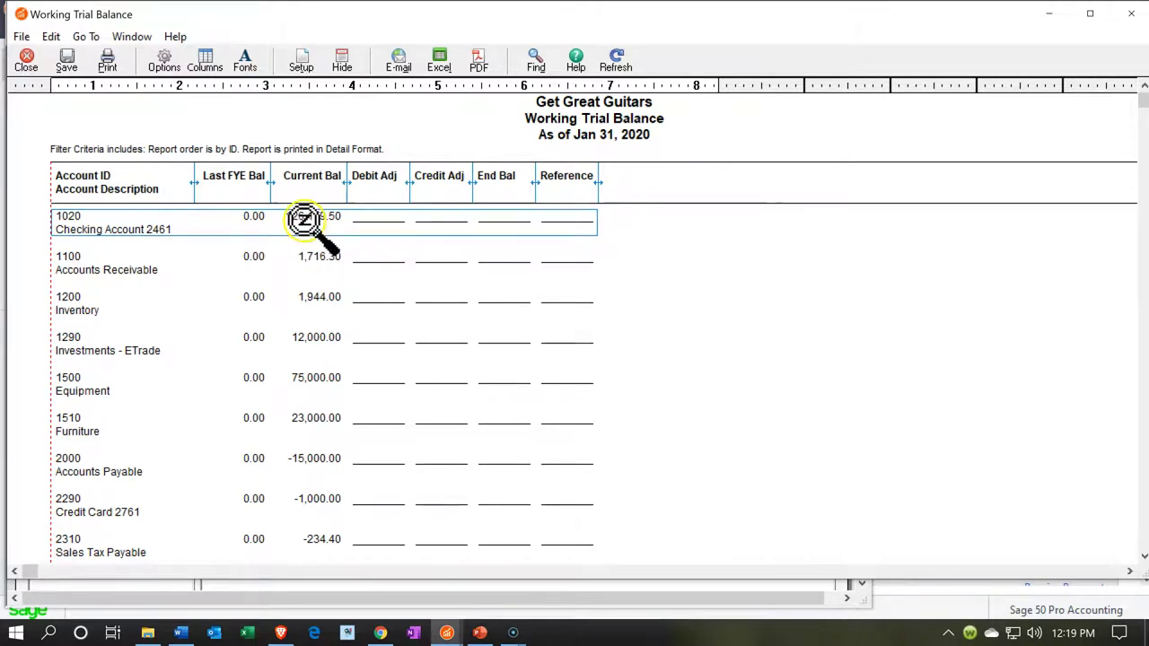
double_click(305, 218)
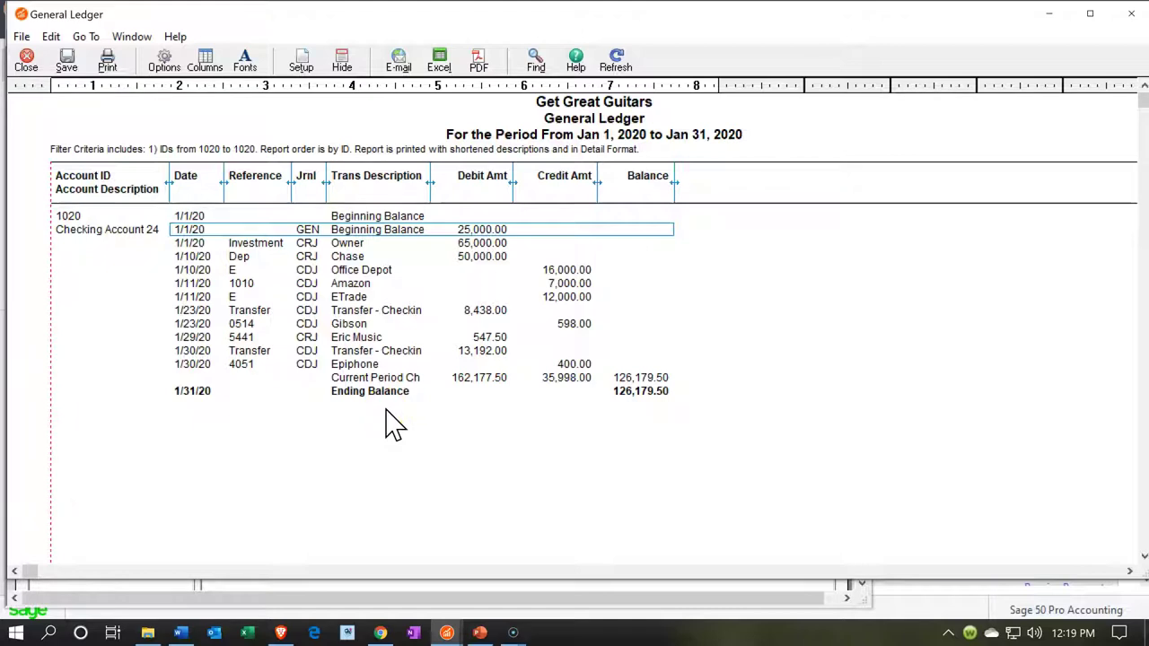
- Review Eric Music's 547.50 lines in the Checking 2461 and Accounts Receivable ledgers, then close the reports
click(493, 337)
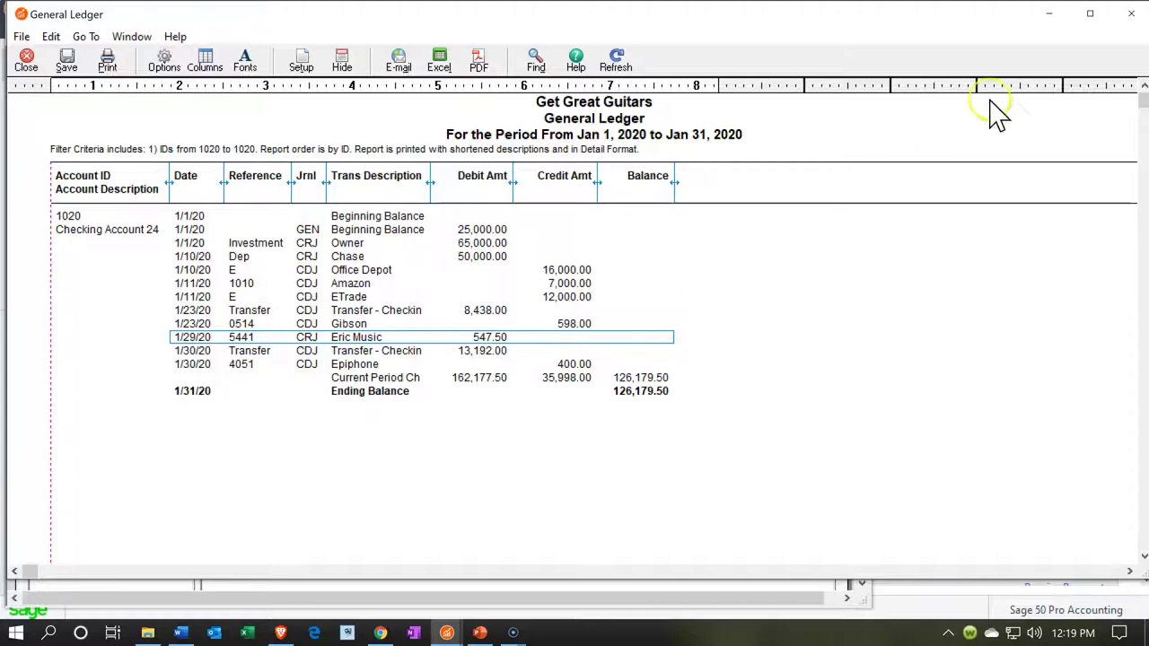
click(1133, 24)
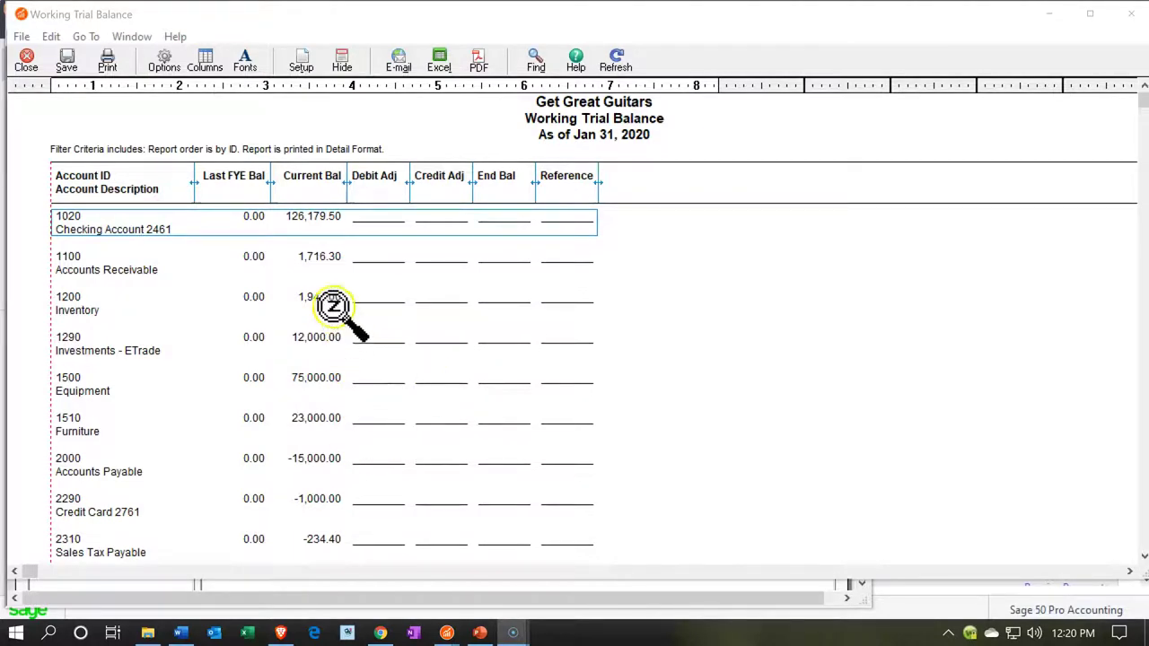
double_click(333, 257)
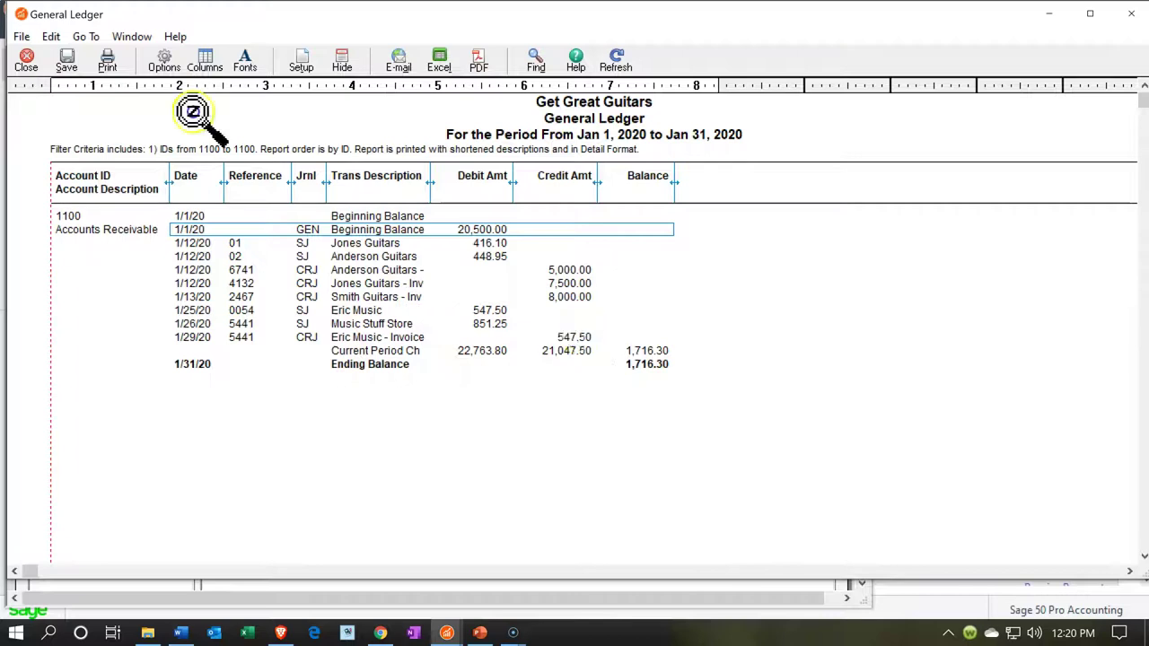
click(578, 337)
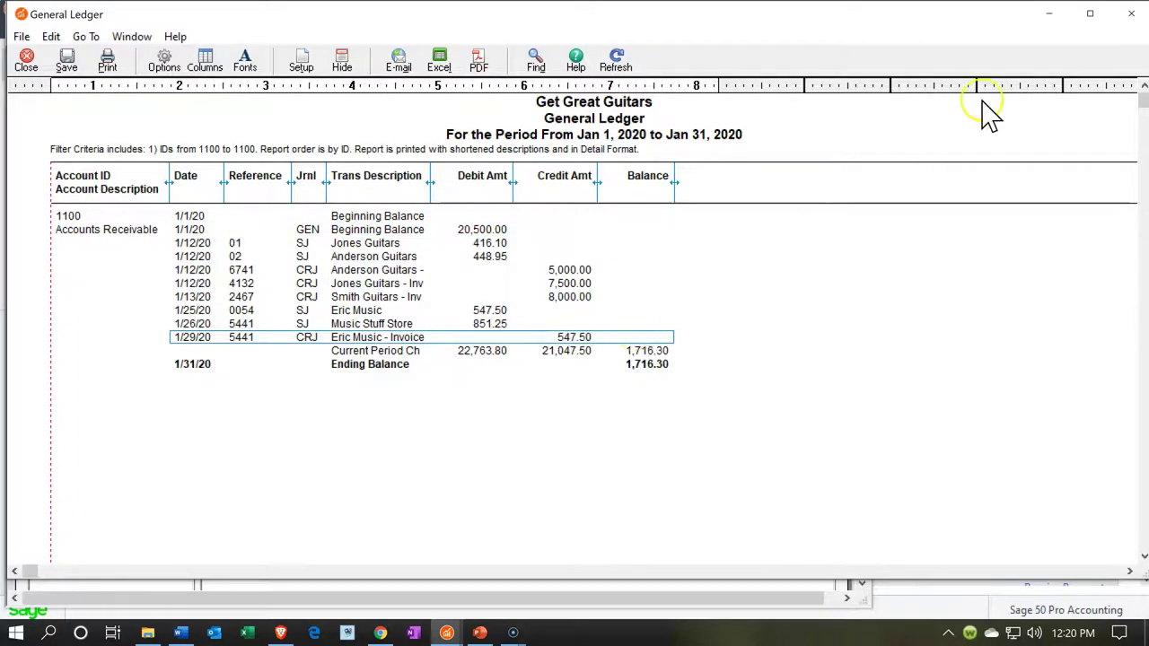
click(1131, 12)
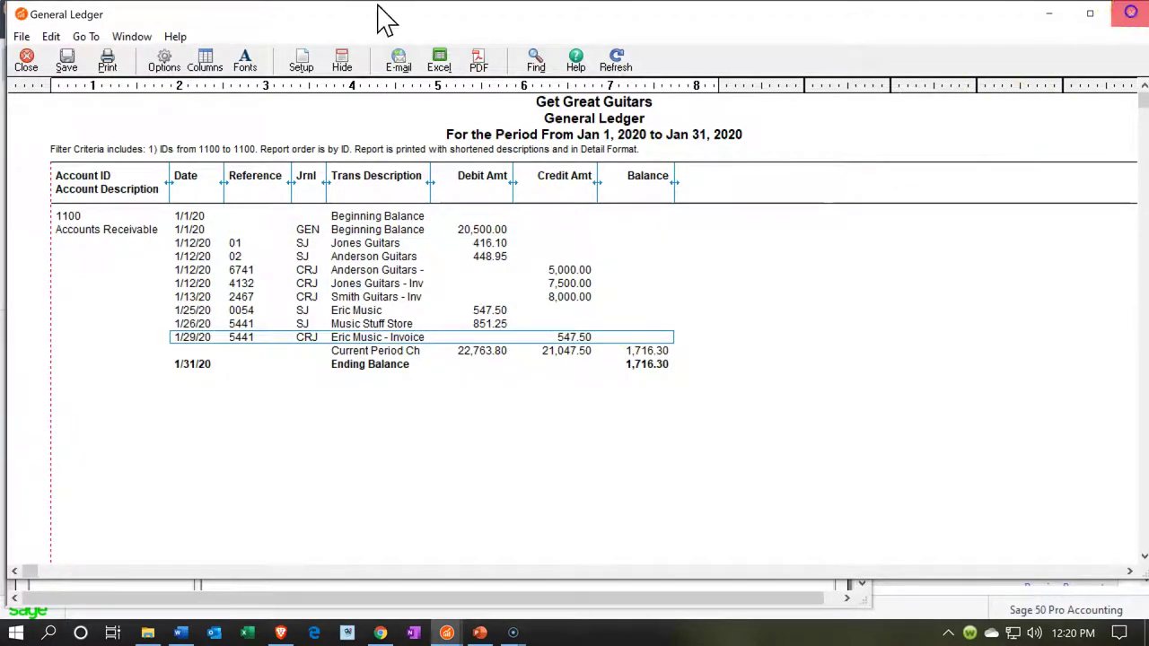
click(1052, 12)
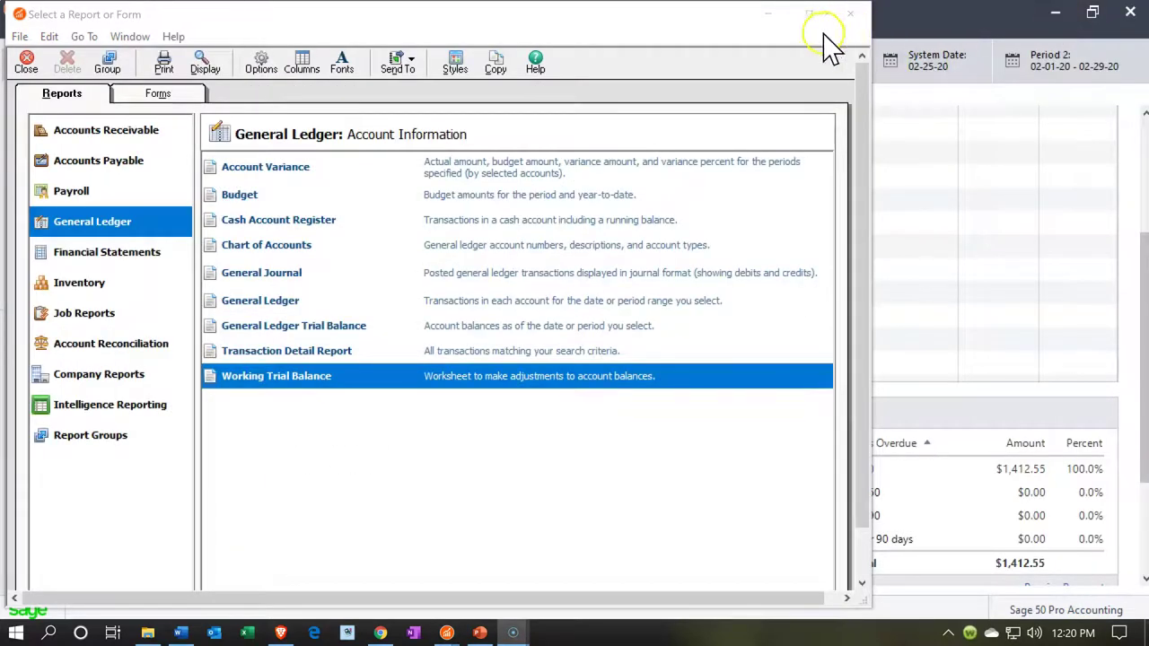
- Open a new full-screen Receive Money from Customer receipt
click(769, 14)
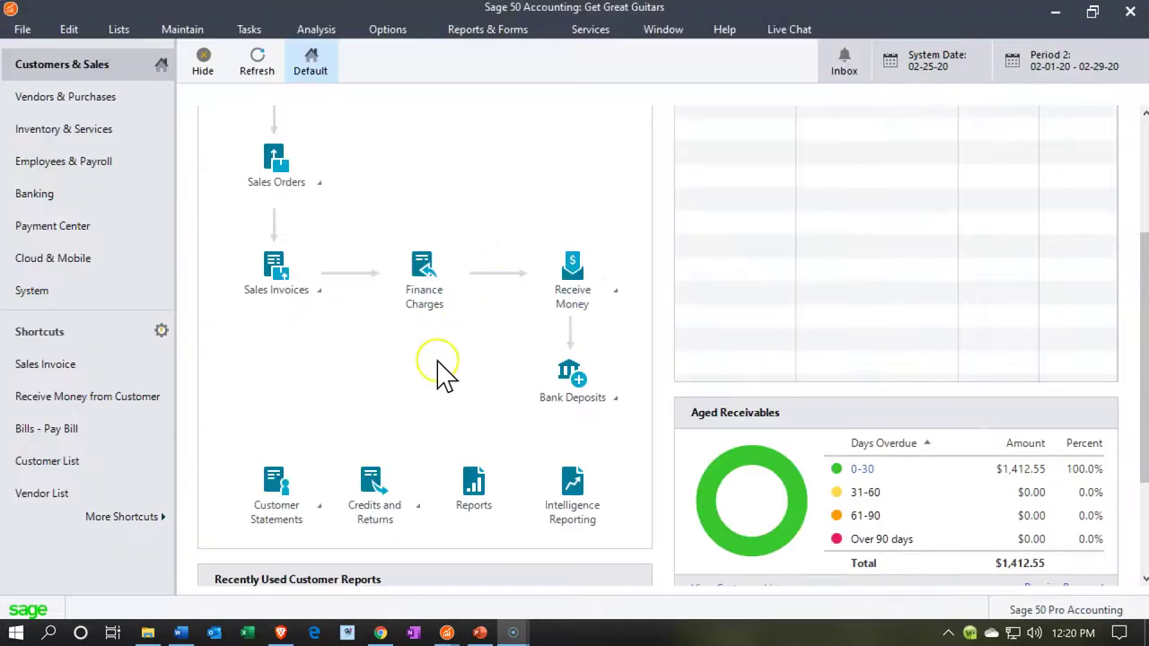
click(611, 292)
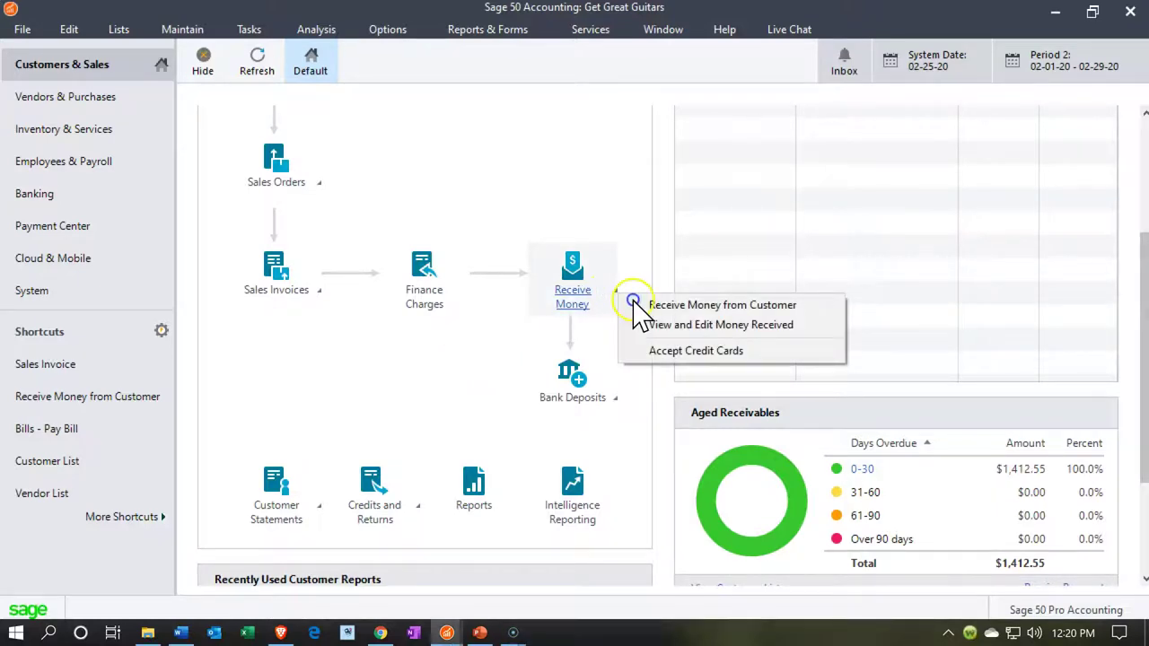
click(636, 306)
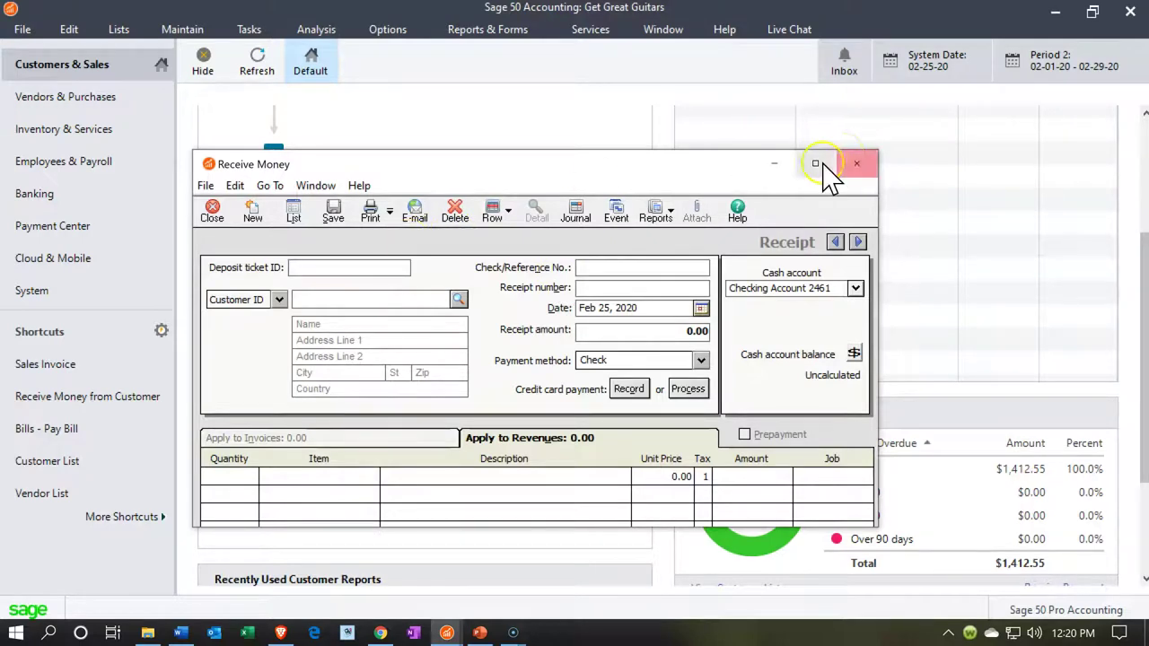
double_click(274, 171)
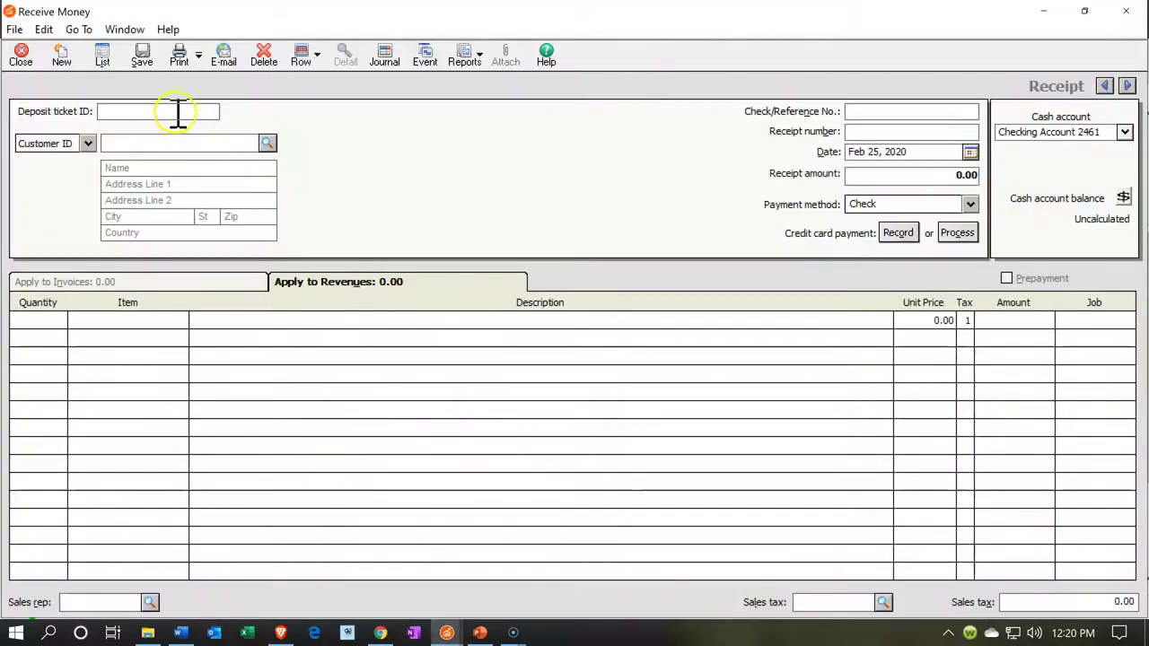
click(268, 144)
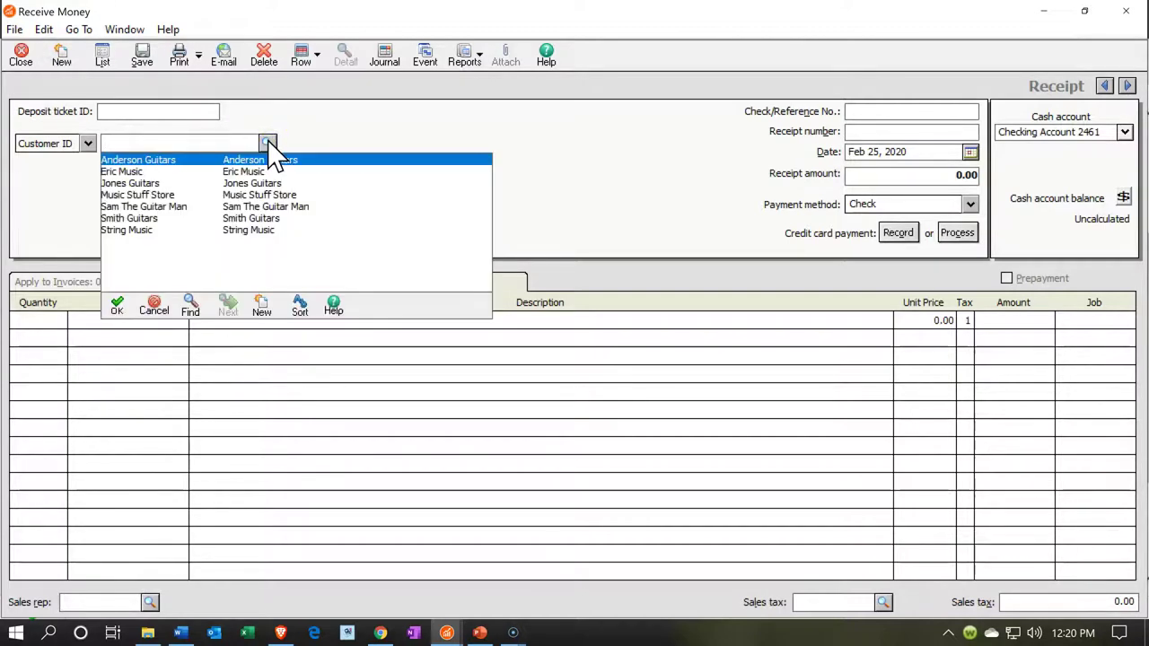
- Choose Music Stuff Store, date the receipt Jan 29, 2020, and enter check 4274 and receipt 4651
double_click(163, 195)
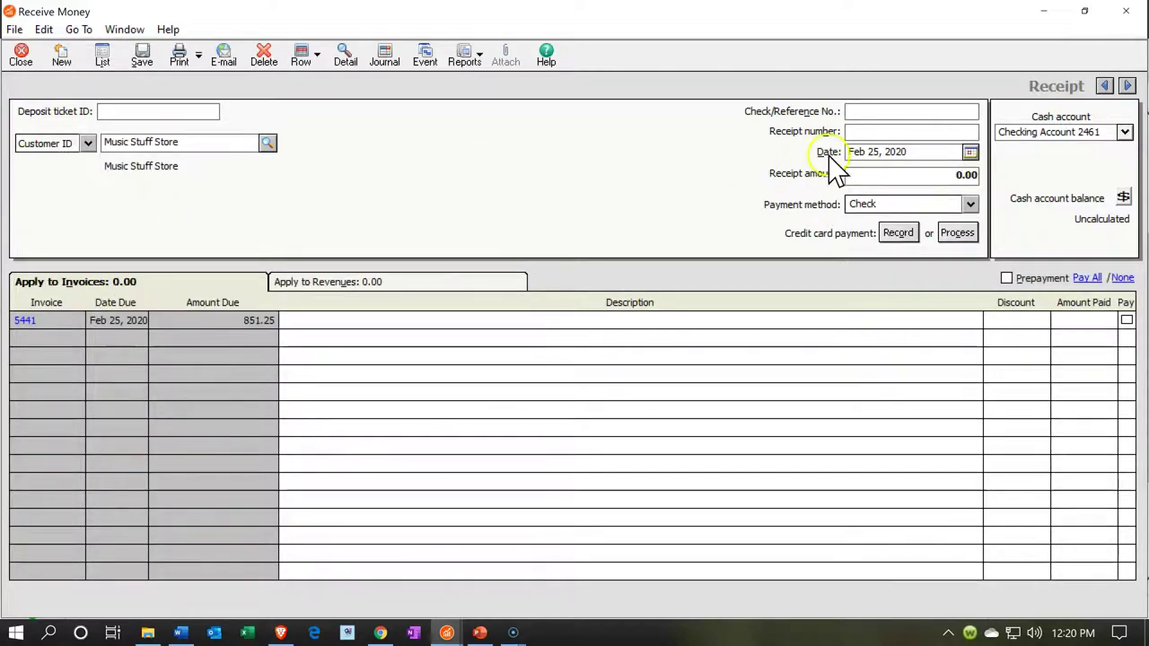
click(941, 151)
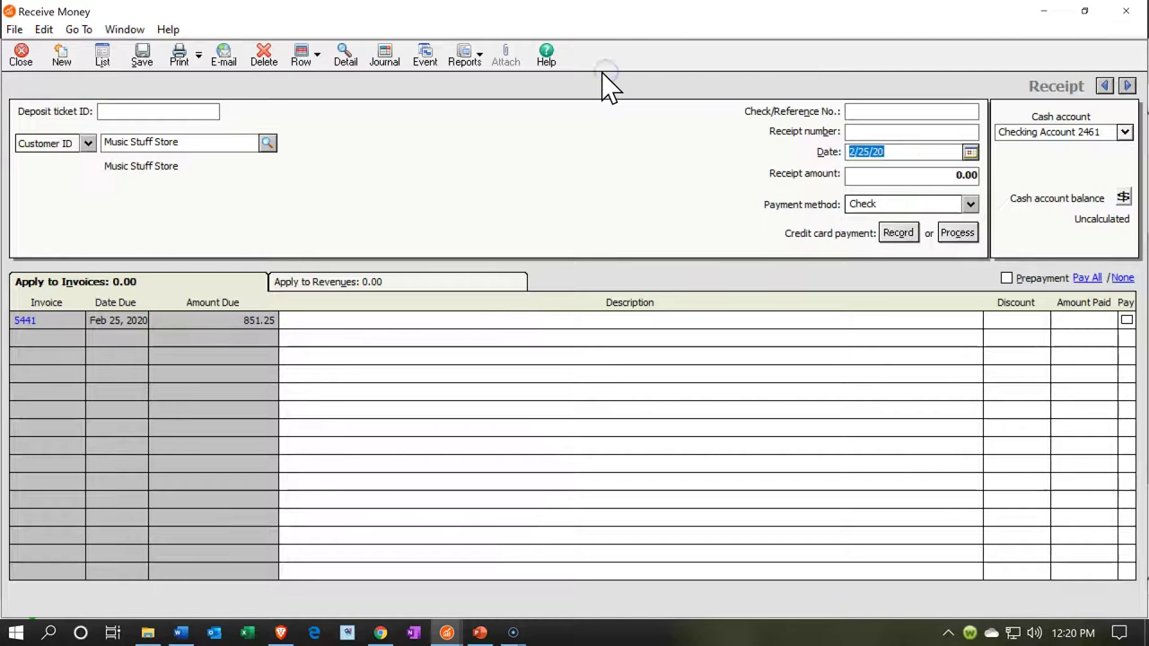
text(01292020)
key(Tab)
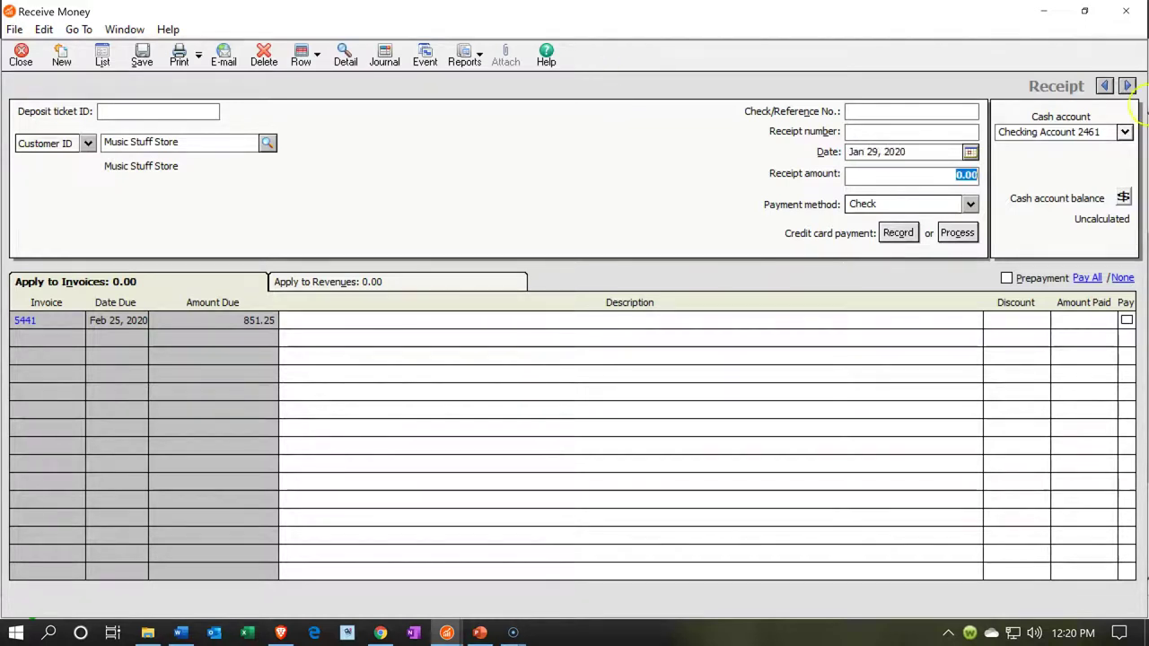
click(954, 112)
text(4651)
key(Tab)
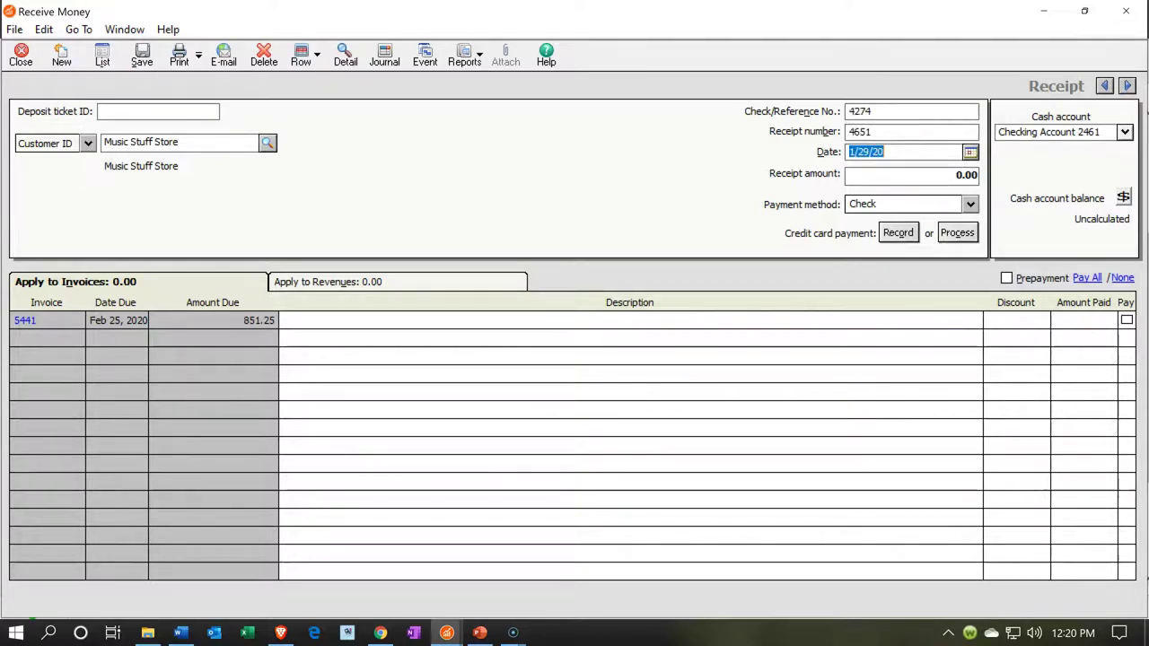
key(Tab)
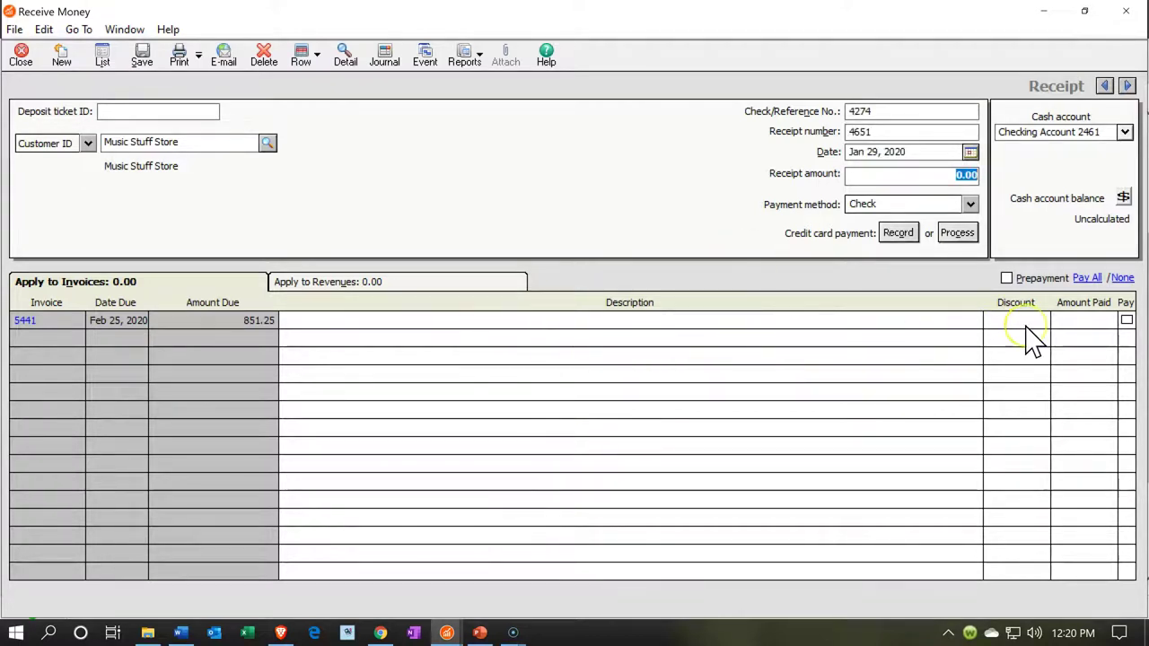
- Pay invoice 5441 for 851.25 and save the receipt despite the out-of-period warning
click(1127, 320)
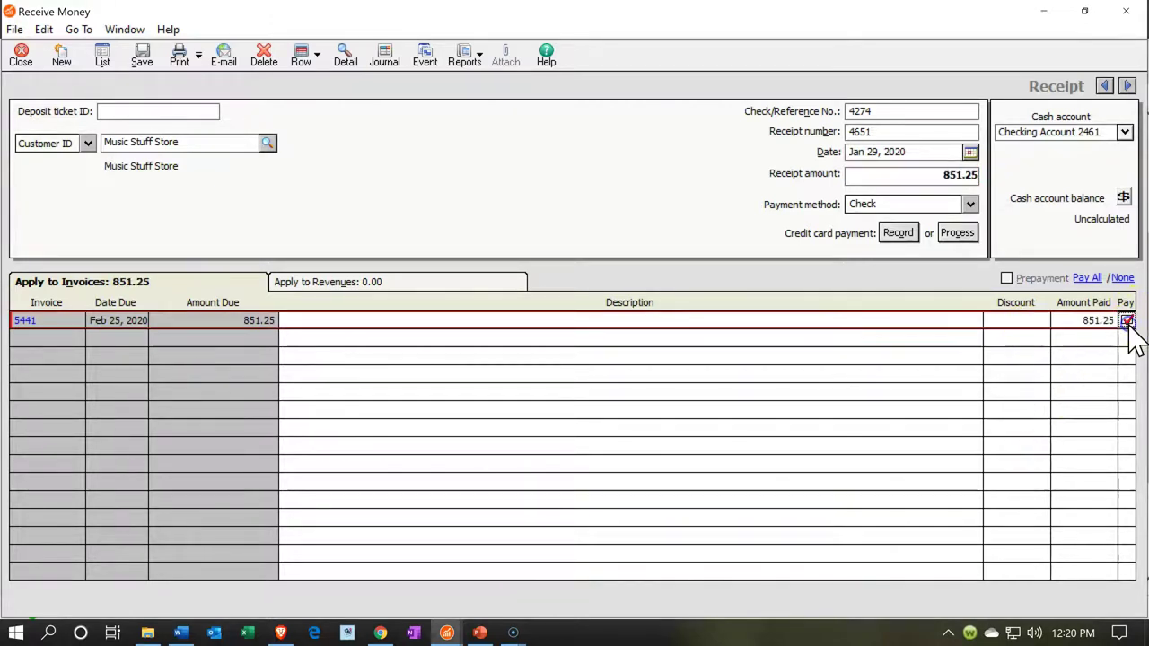
click(1009, 174)
click(217, 110)
click(142, 56)
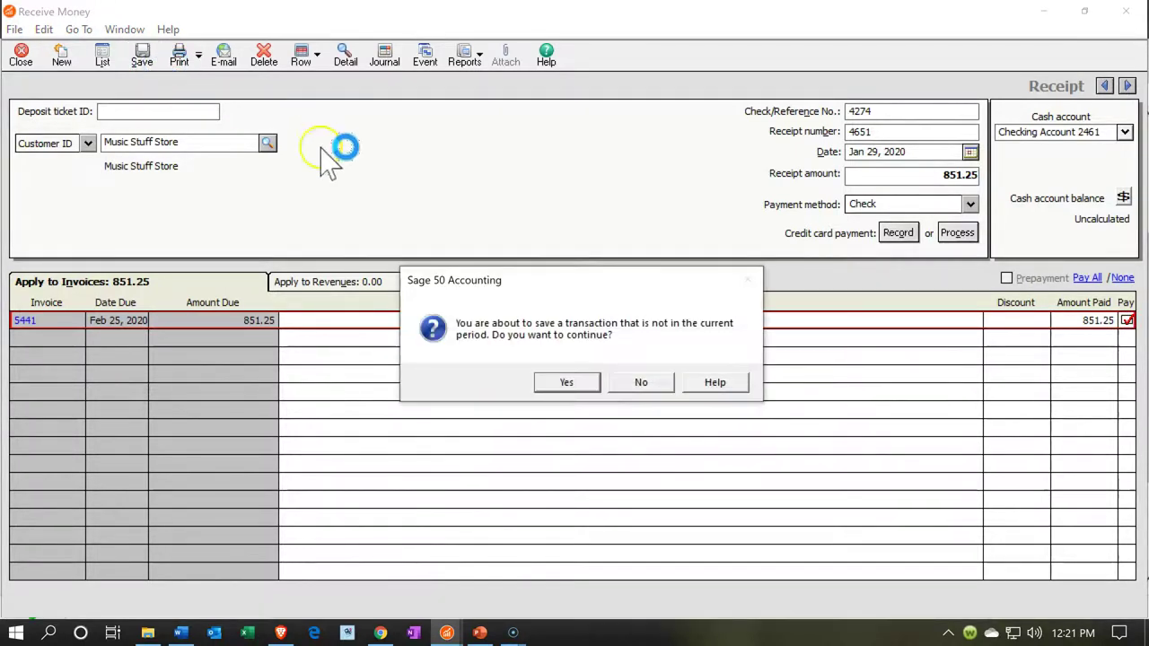
click(572, 380)
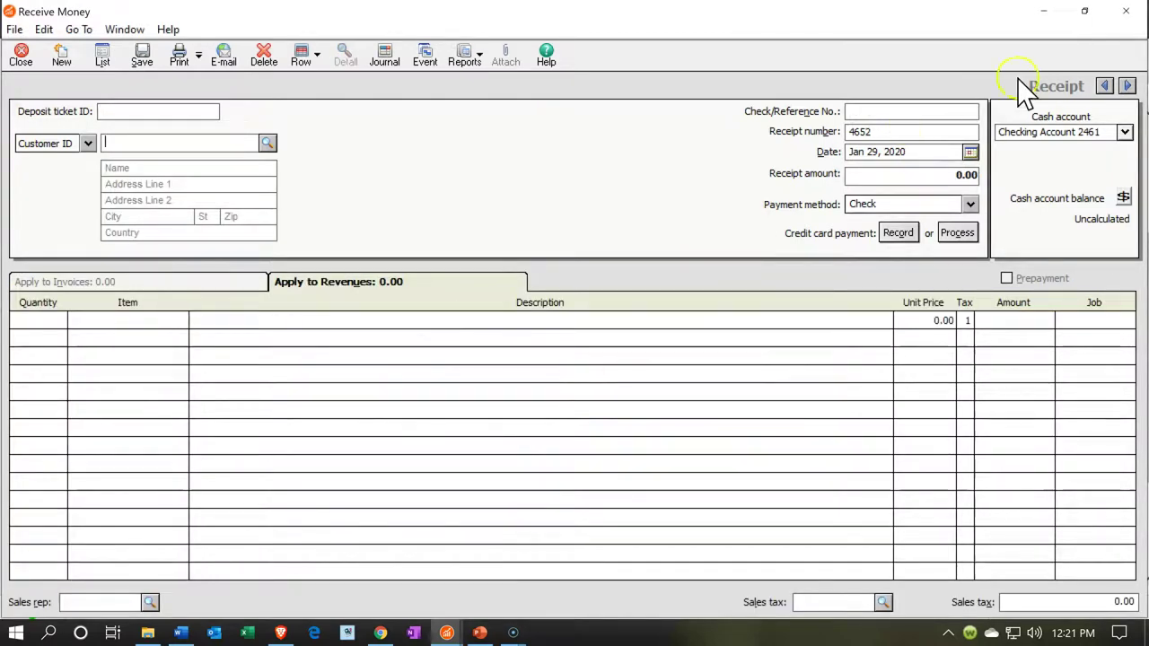
- Start a new bank deposit dated Jan 29, 2020
click(1126, 11)
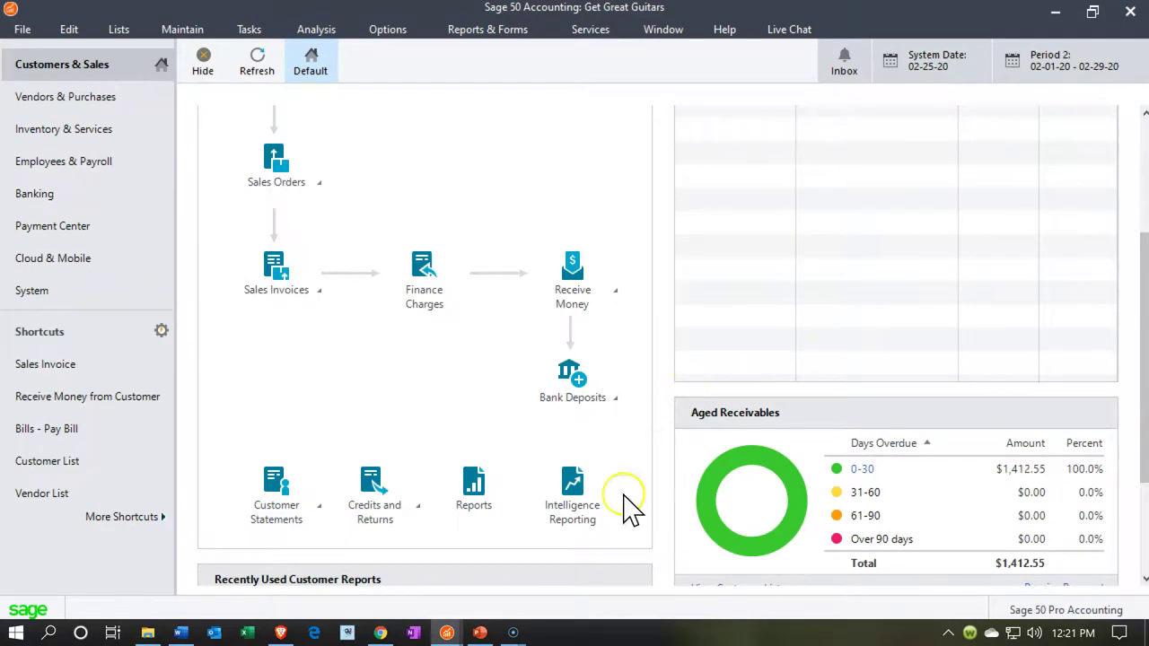
click(604, 390)
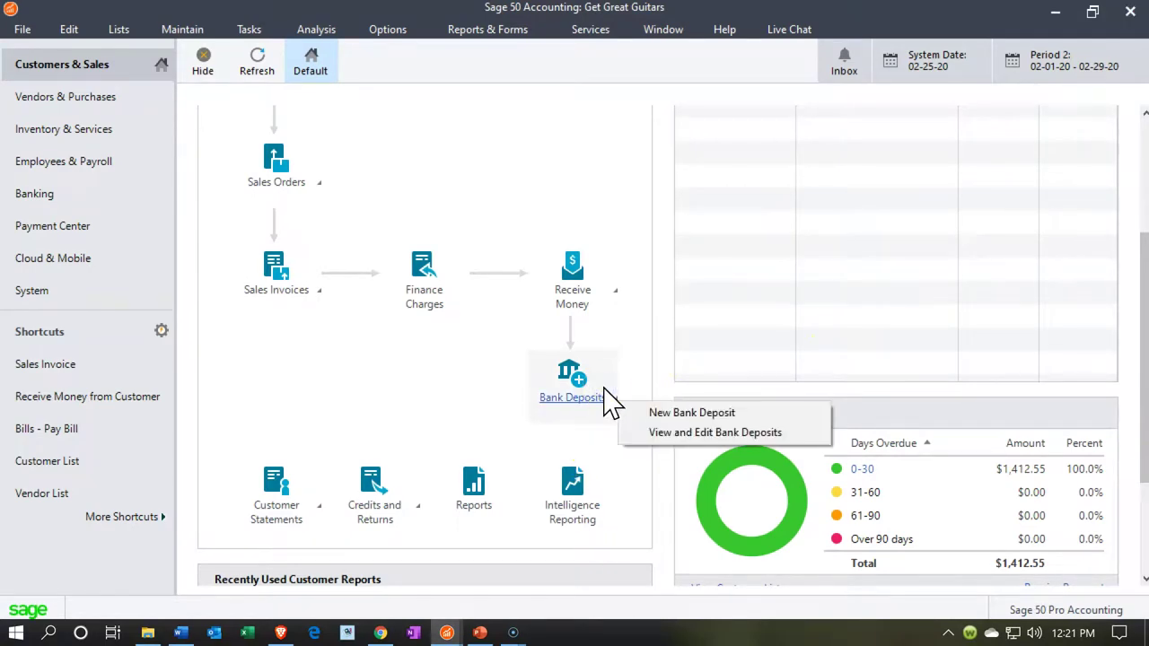
click(638, 415)
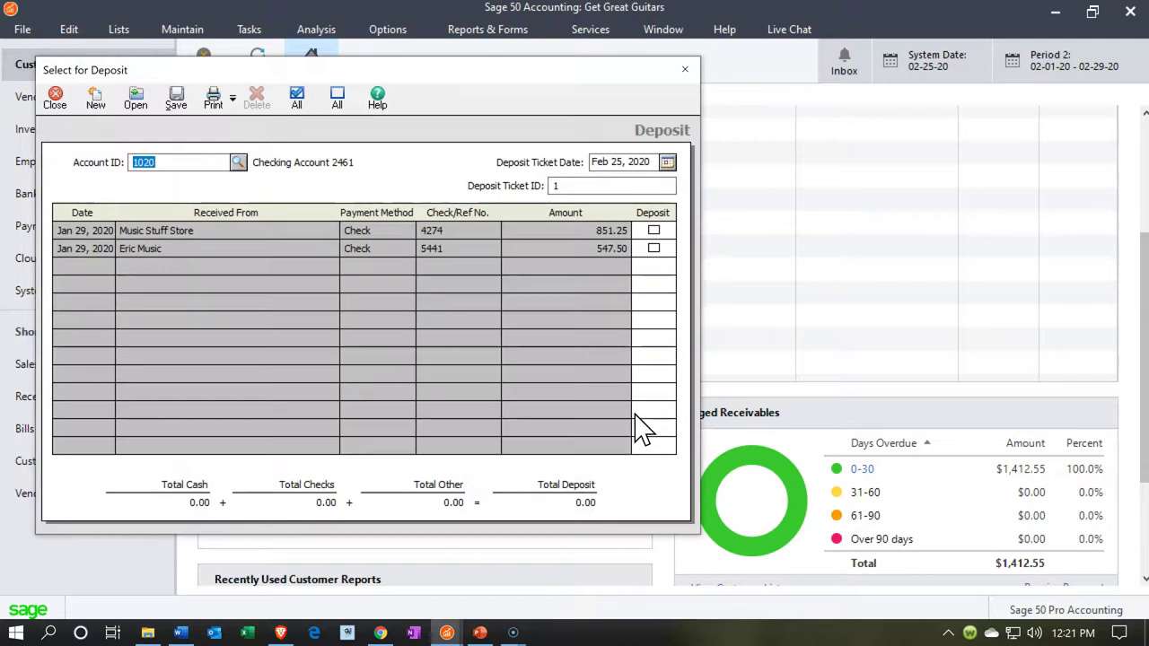
click(633, 162)
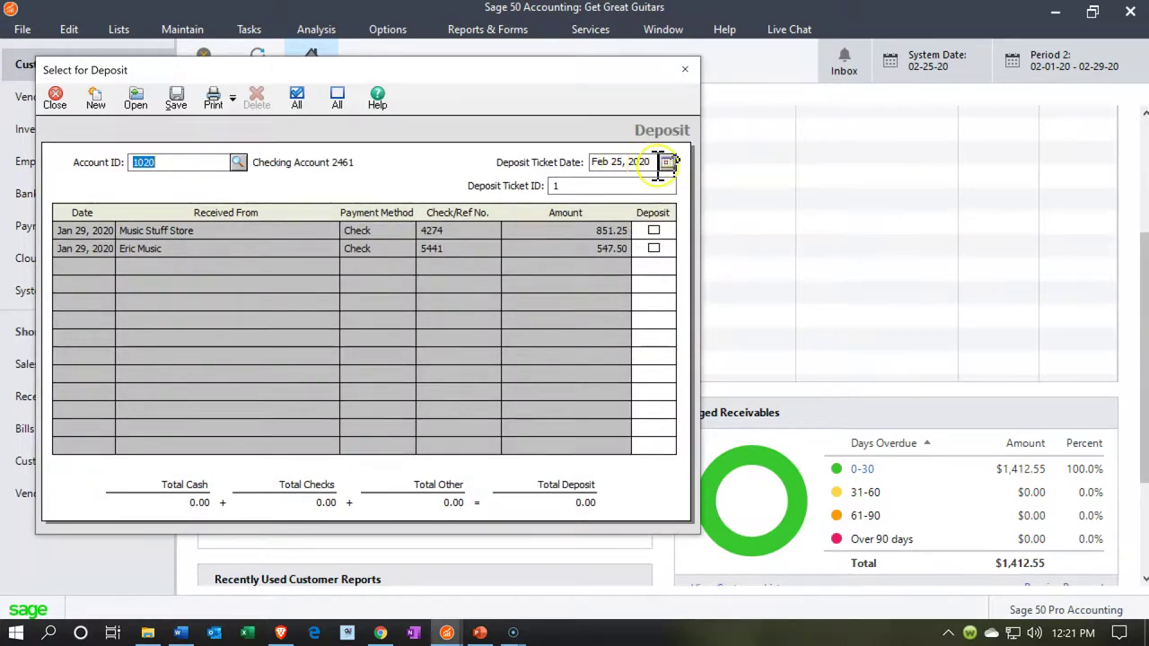
click(660, 164)
text(012920)
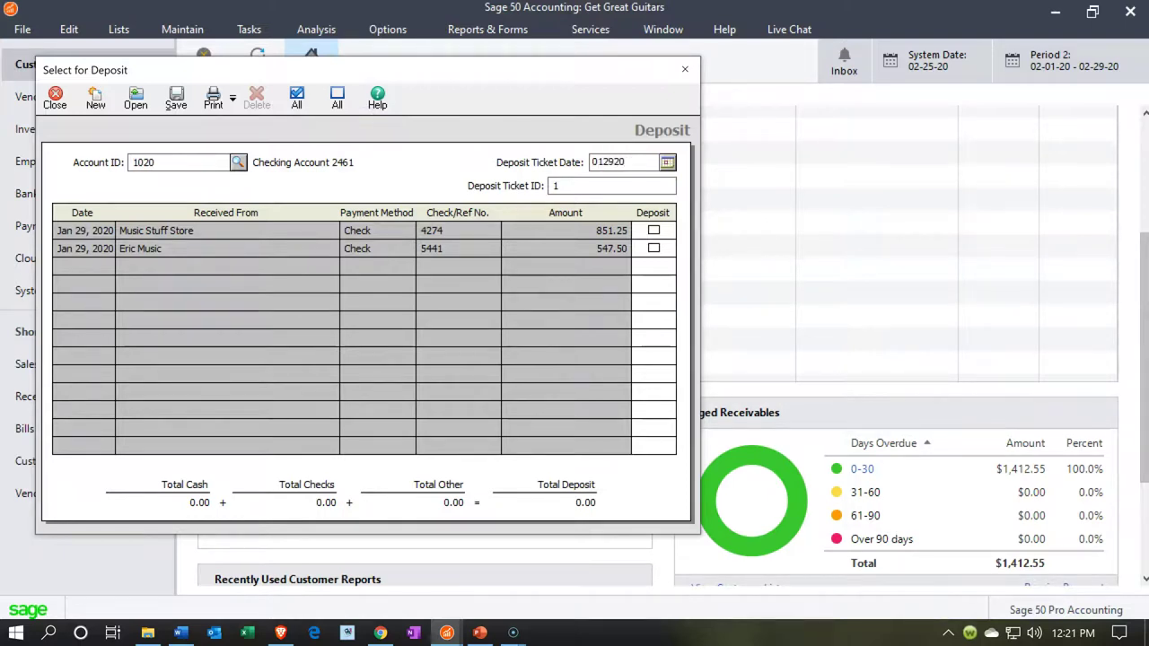
key(Tab)
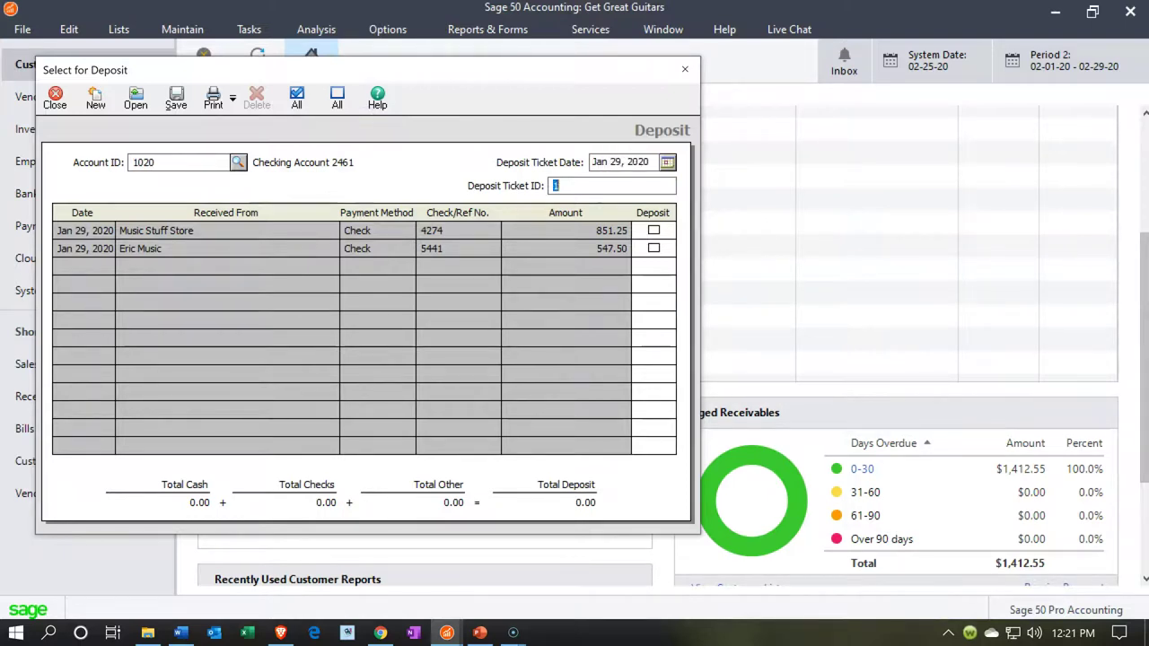
- Include the Music Stuff Store and Eric Music checks, totalling 1,398.75, and save the deposit
click(653, 231)
click(654, 249)
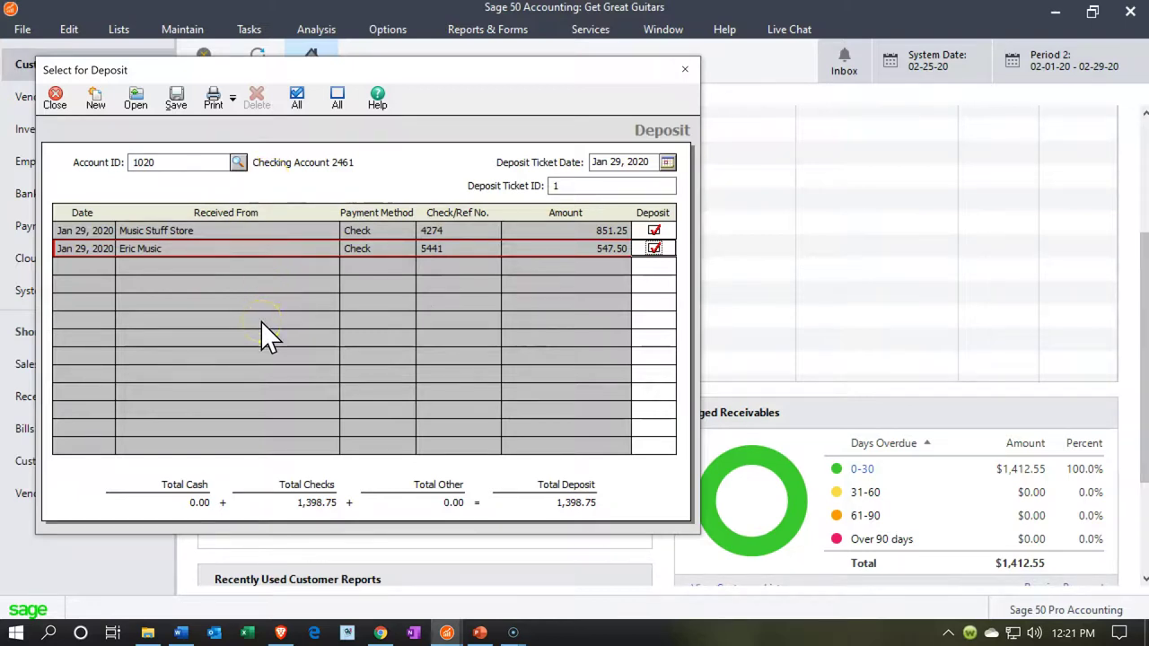
click(177, 101)
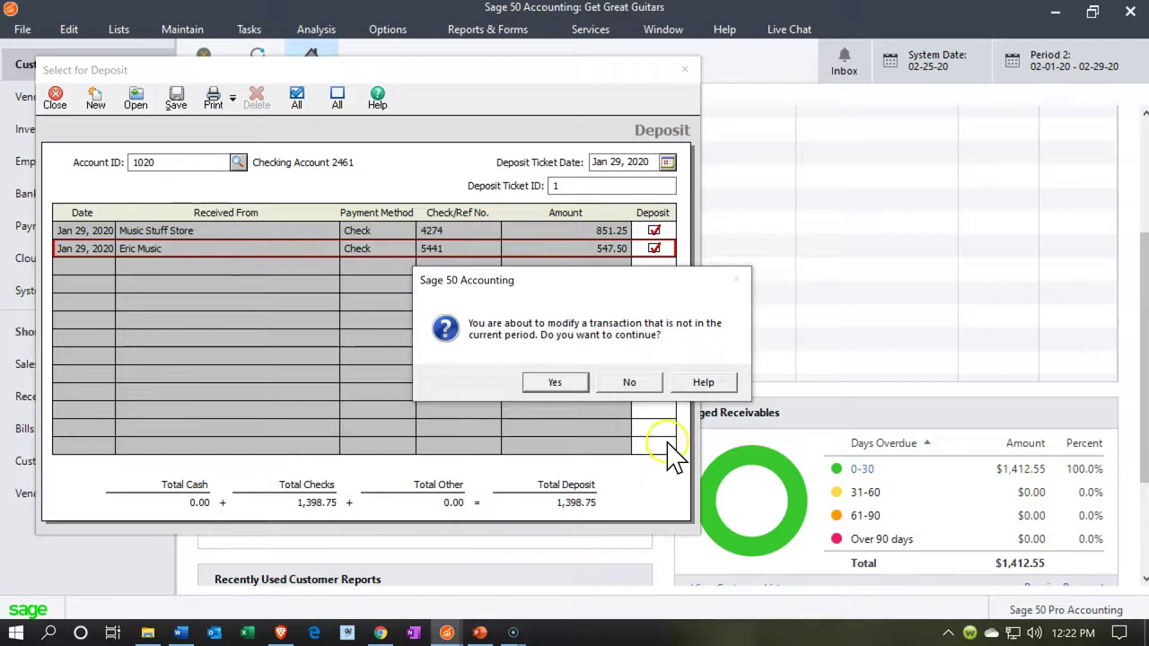
click(560, 384)
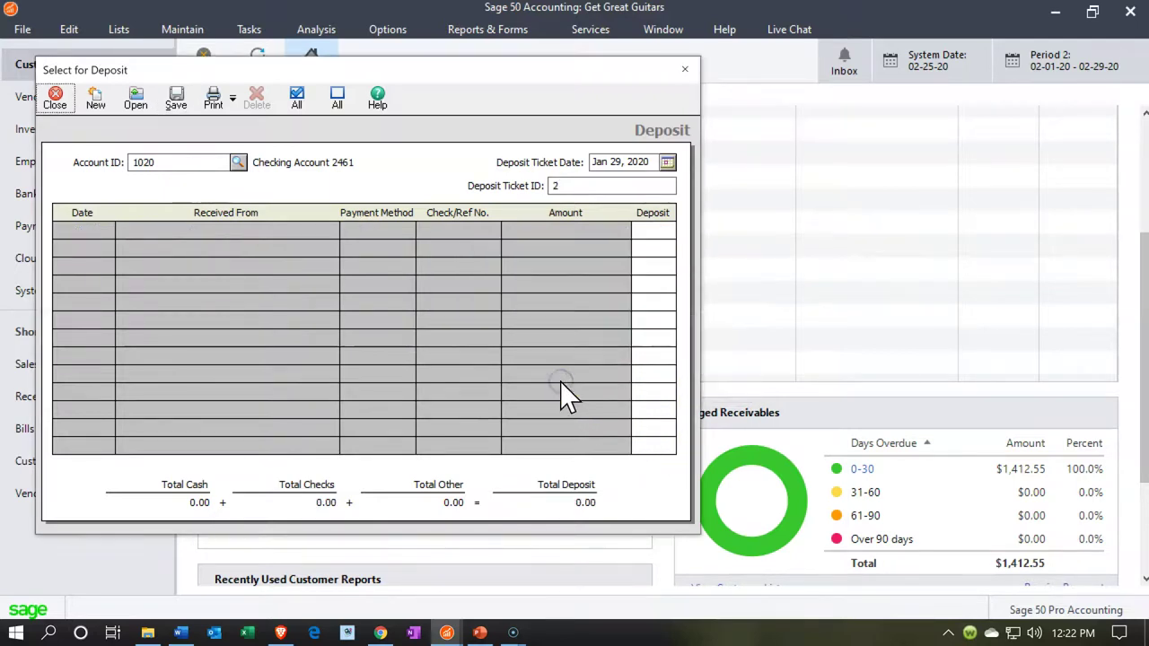
click(685, 70)
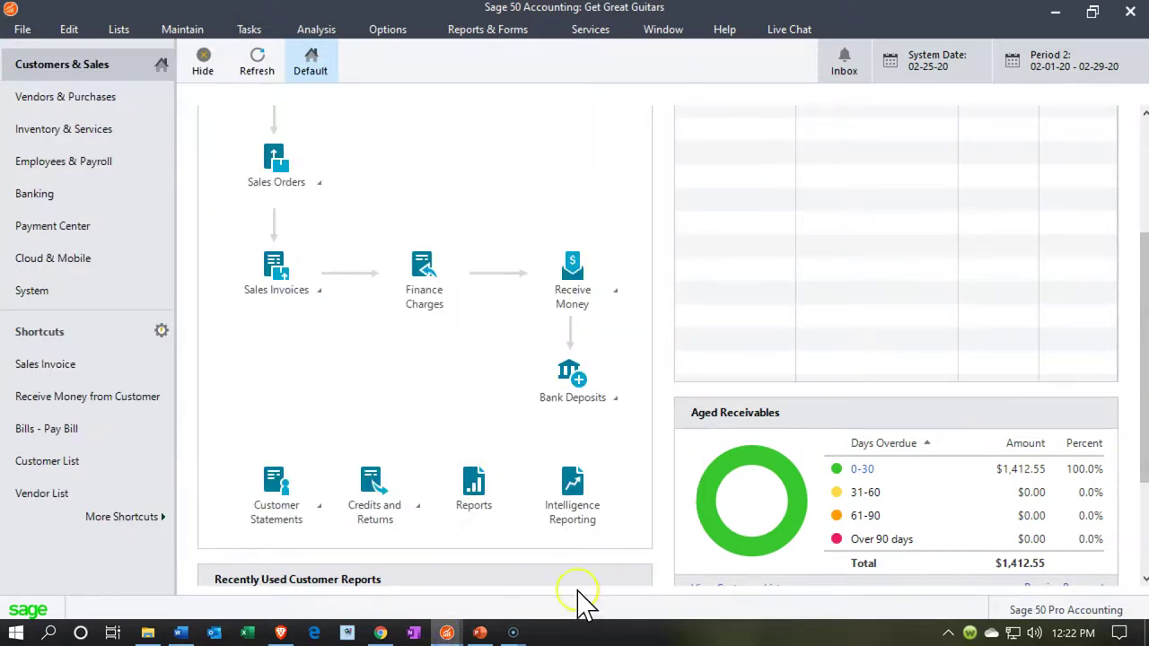
- Refresh the Working Trial Balance and open the General Ledger for checking account 1020
click(617, 580)
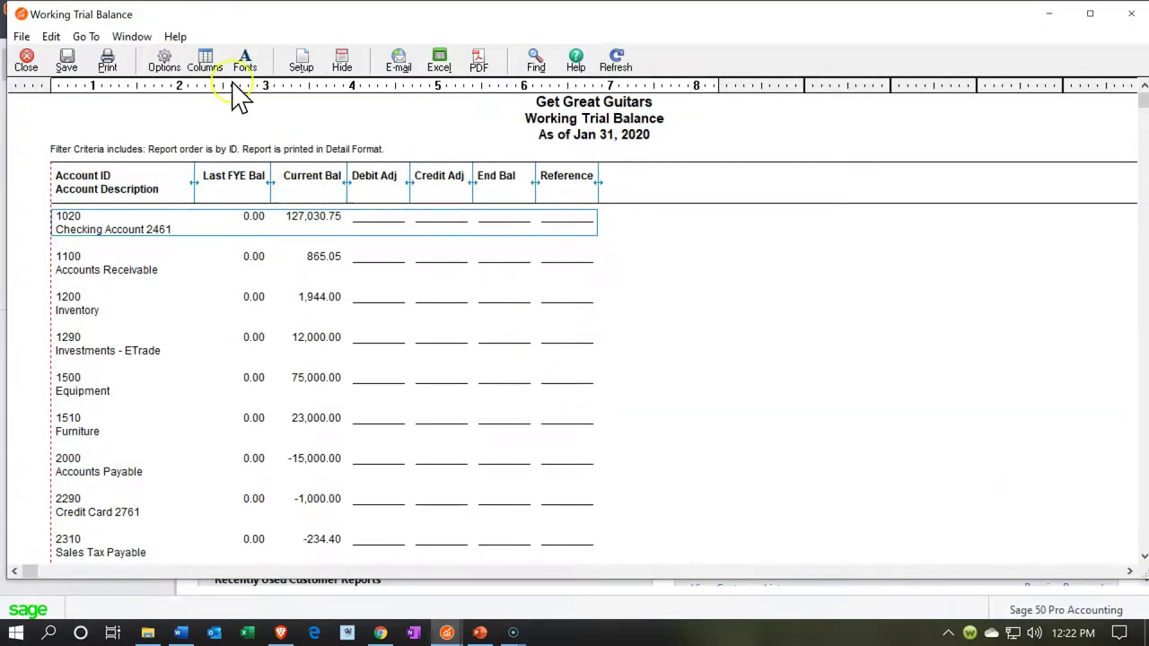
click(616, 59)
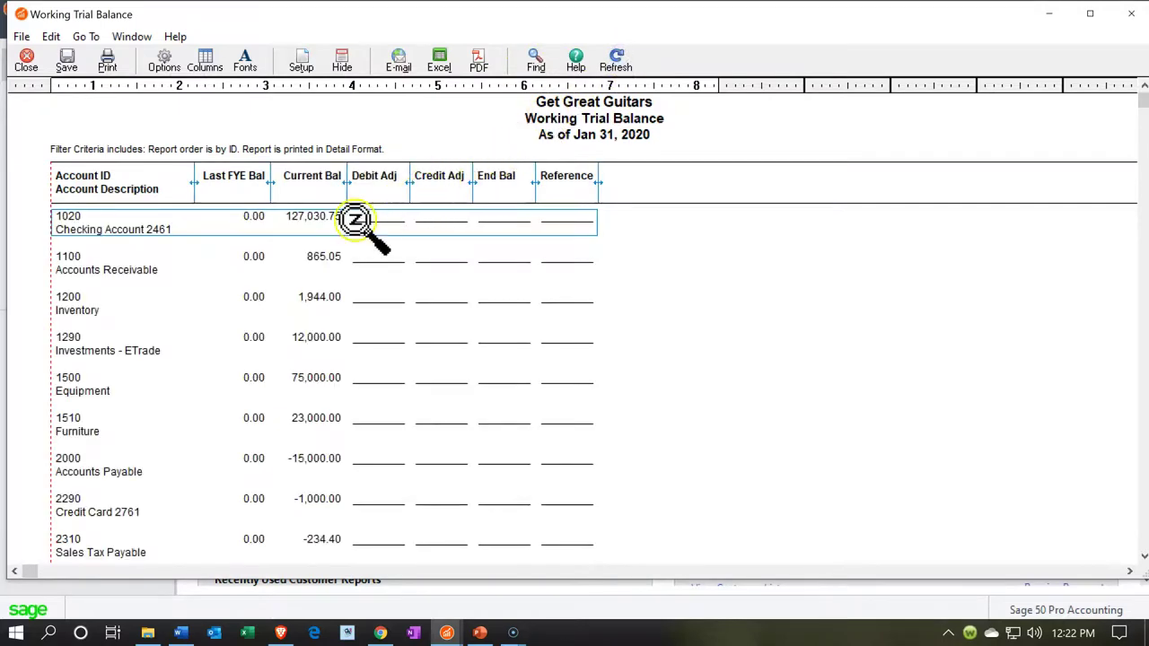
double_click(320, 228)
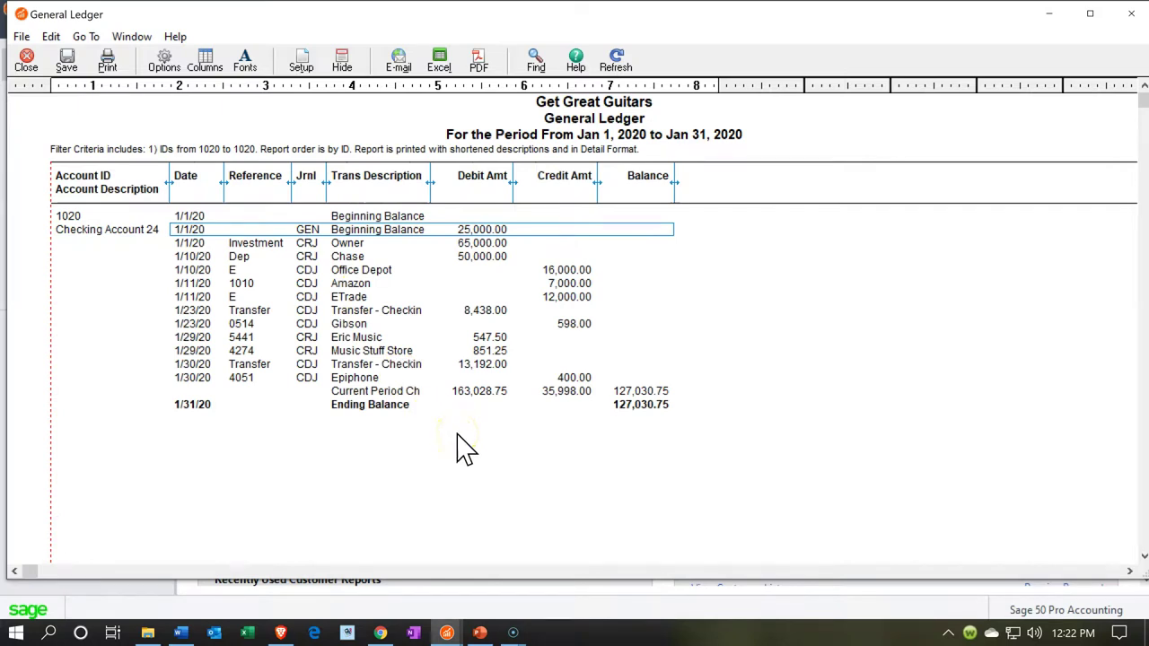
- Check the Music Stuff Store deposit line, then open the Accounts Receivable ledger detail
click(483, 352)
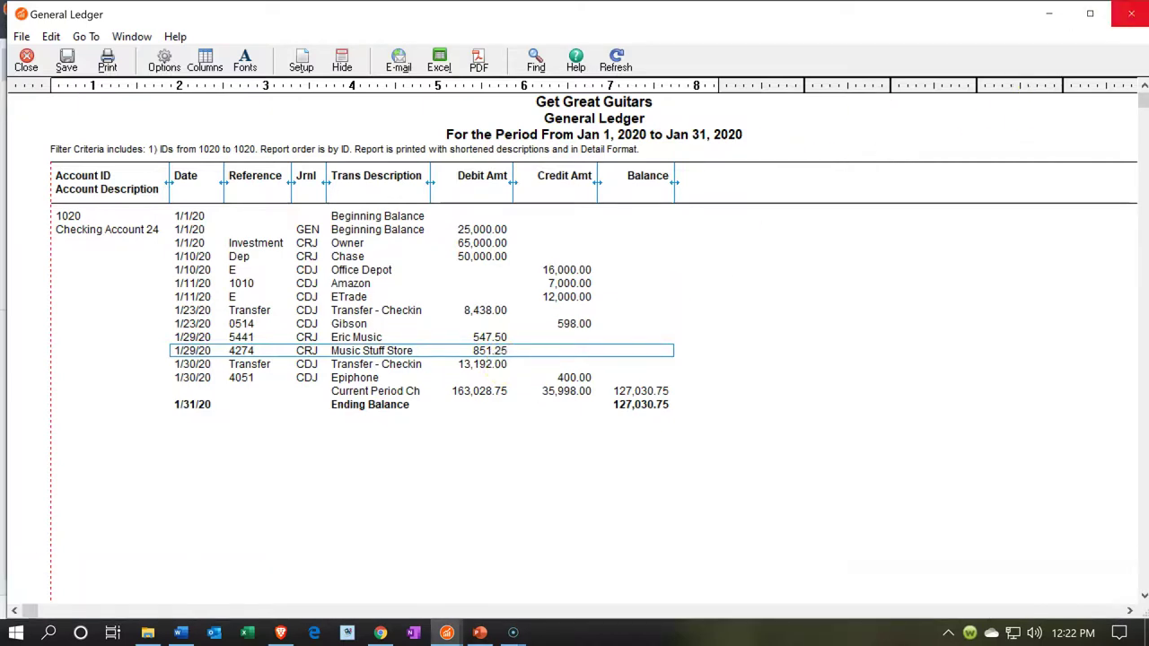
click(1131, 14)
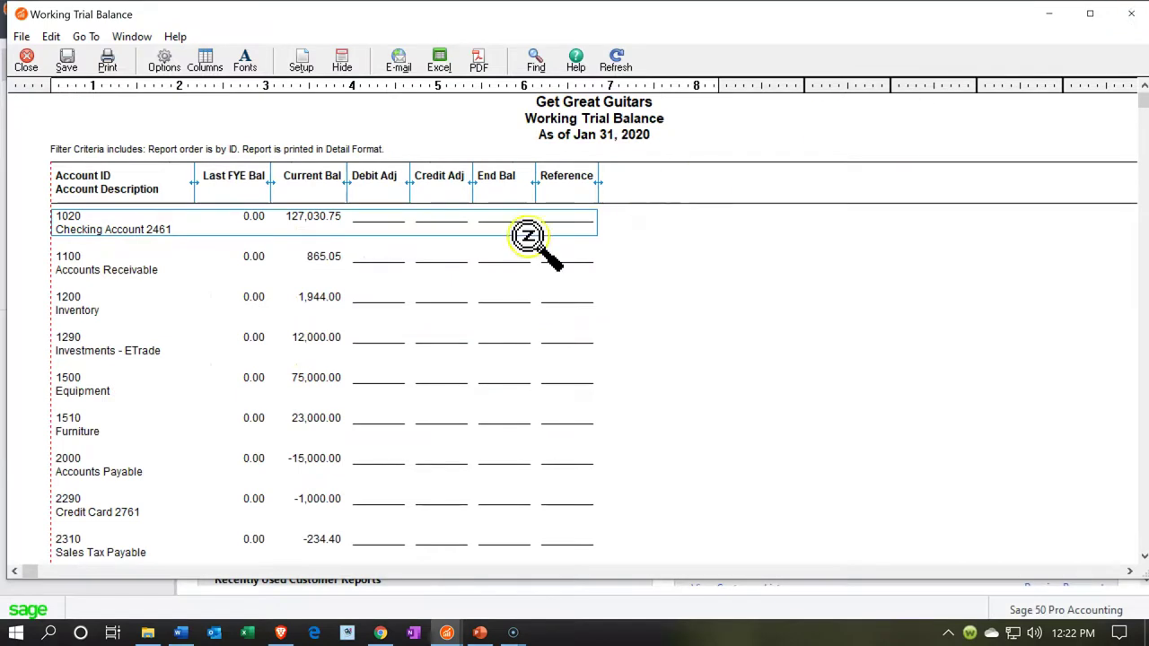
double_click(323, 257)
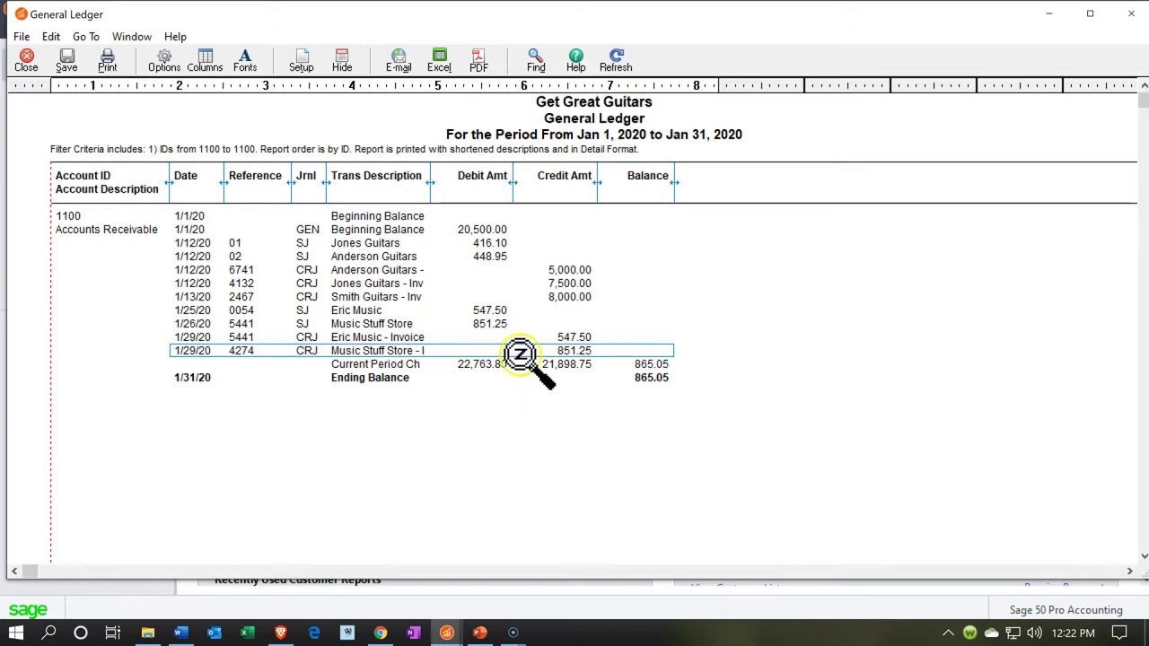
click(501, 311)
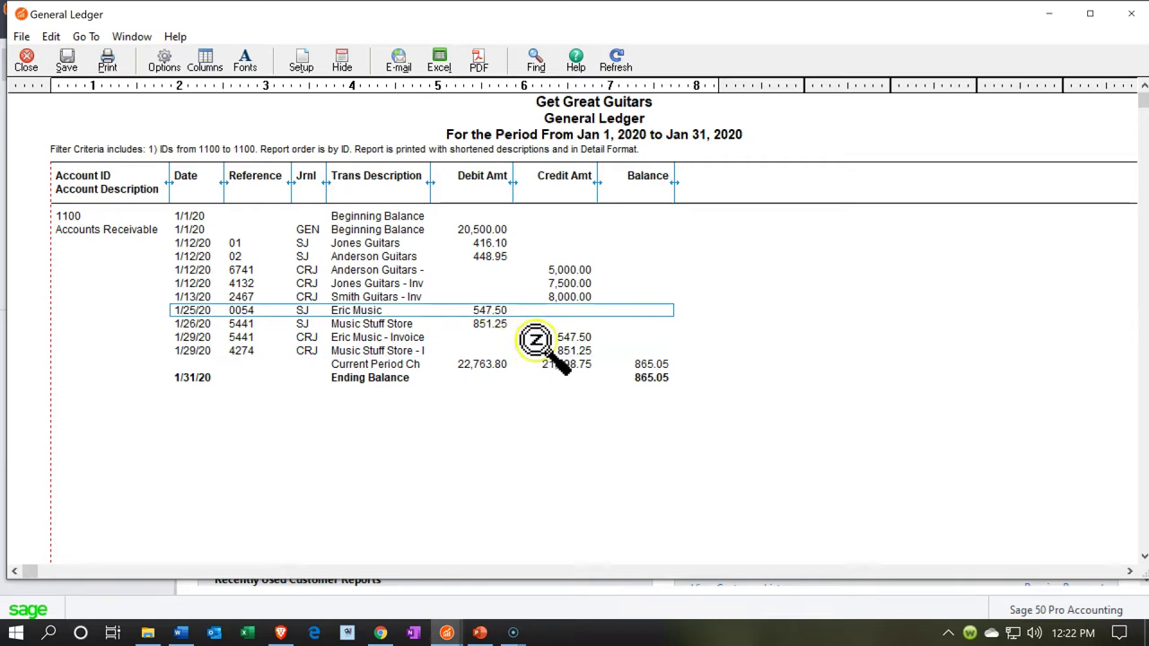
click(531, 336)
click(501, 324)
click(539, 349)
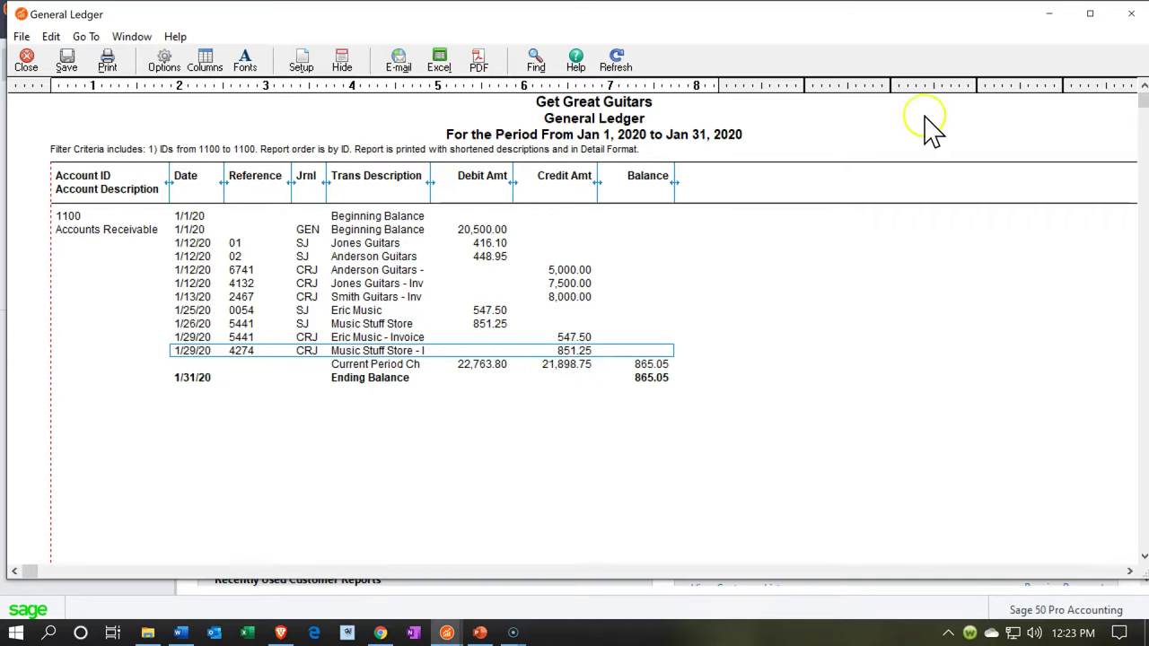
click(1133, 13)
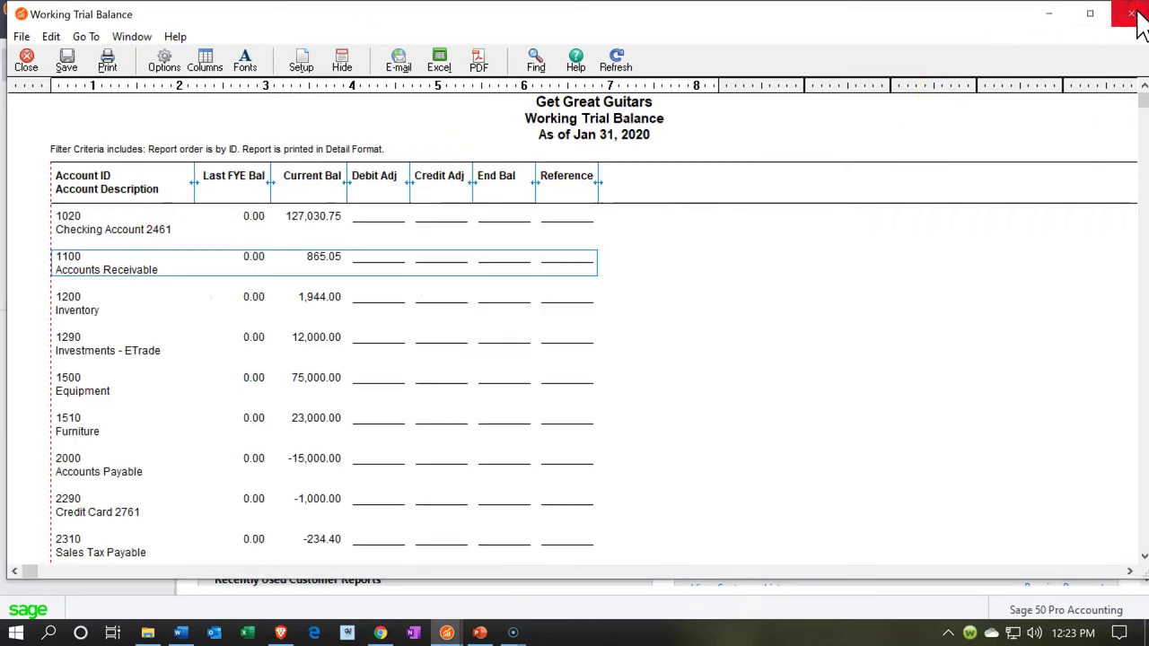